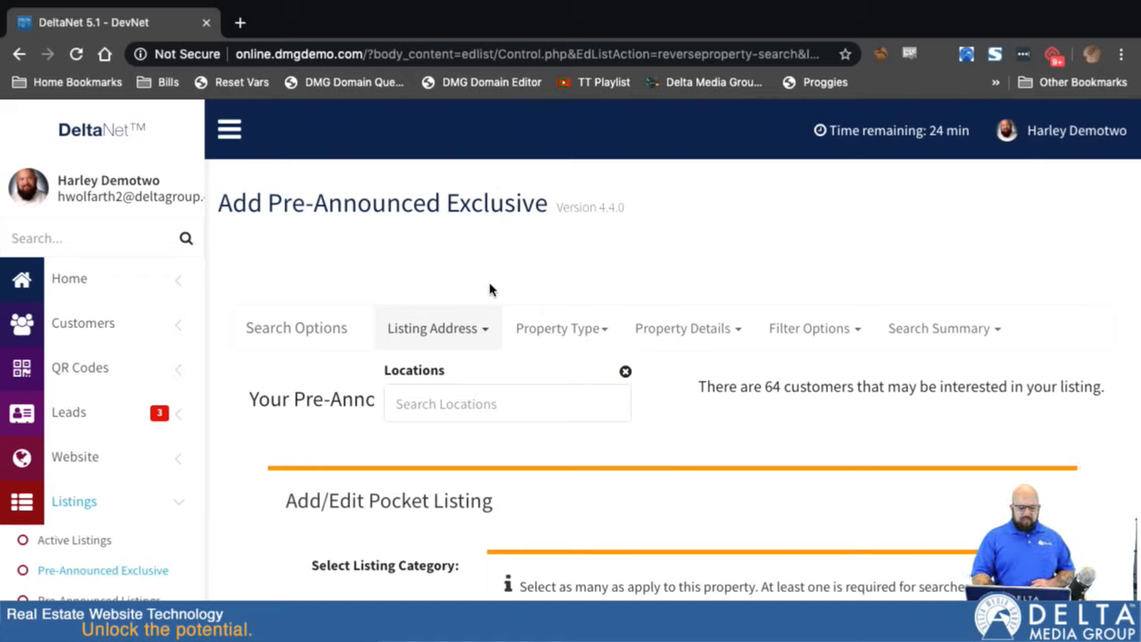
- Set the listing location to the property's street address using the first matching suggestion, and select Residential as the search's property type
{"action": "left_click", "coordinate": [455, 401]}
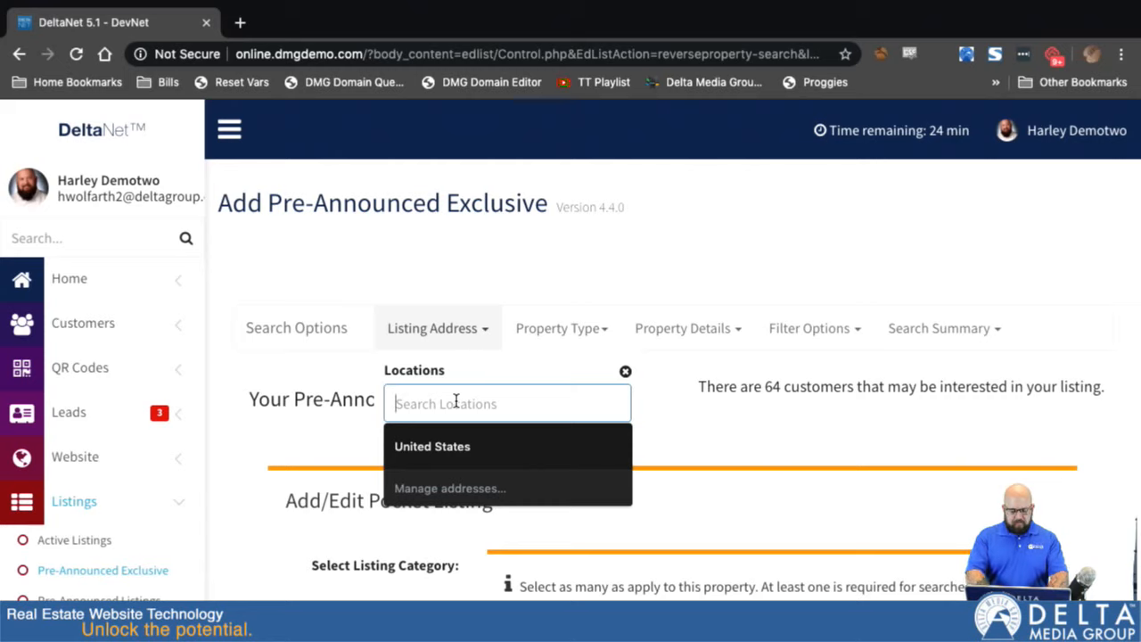
{"action": "type", "text": "844"}
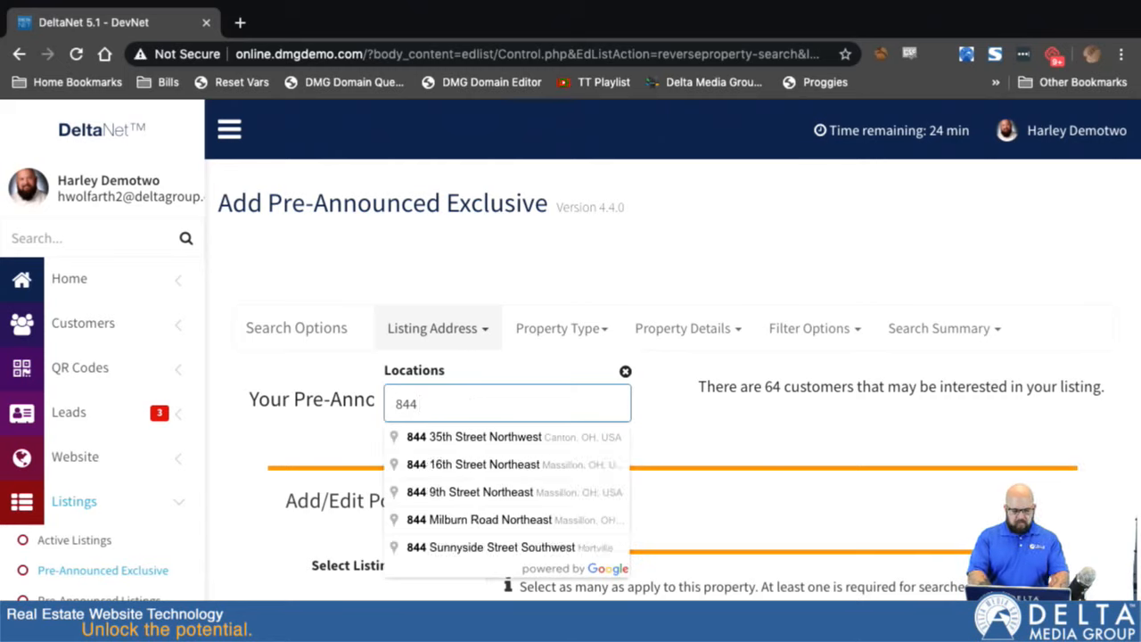
{"action": "left_click", "coordinate": [483, 437]}
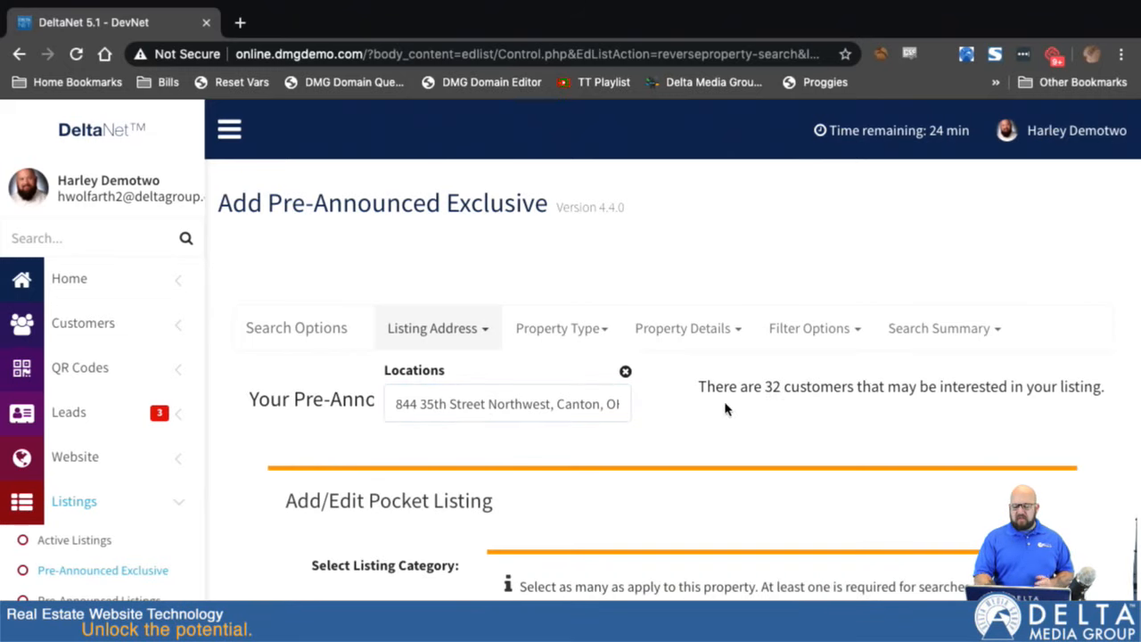
{"action": "left_click", "coordinate": [486, 331]}
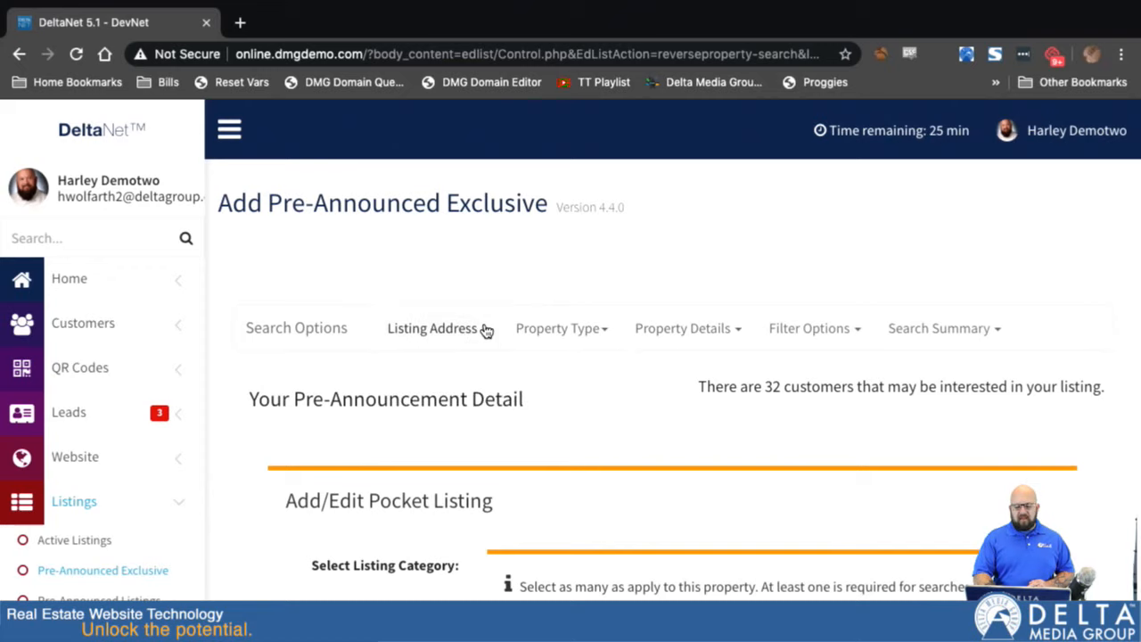
{"action": "left_click", "coordinate": [604, 334]}
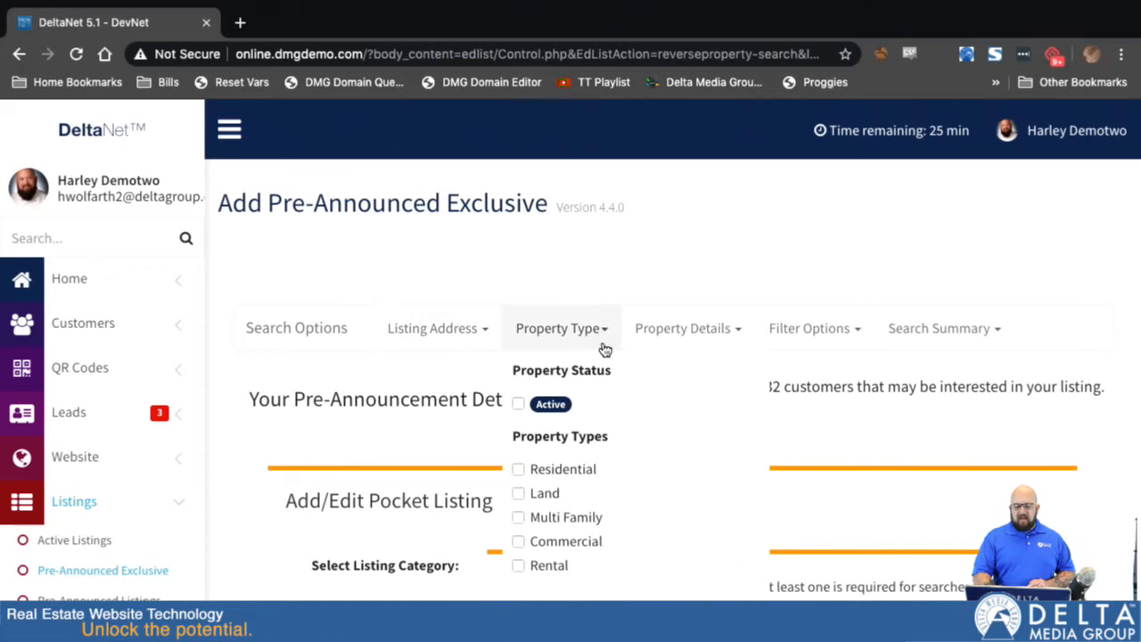
{"action": "left_click", "coordinate": [518, 469]}
- Set the property details in the customer search to 3+ beds and 2+ baths
{"action": "left_click", "coordinate": [697, 328]}
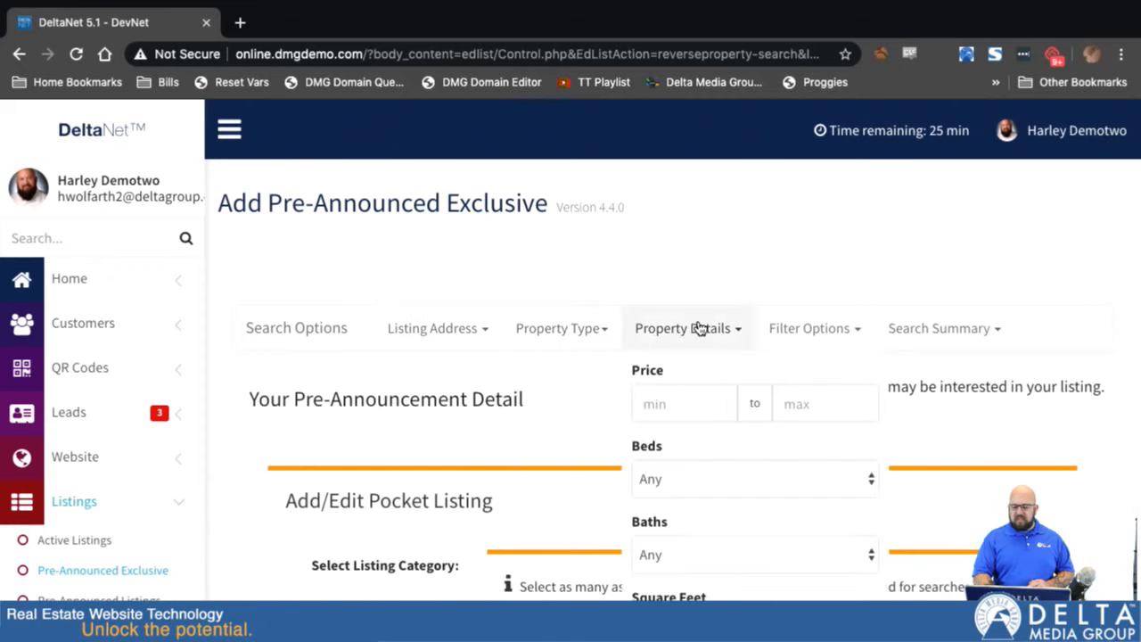
{"action": "left_click", "coordinate": [719, 472]}
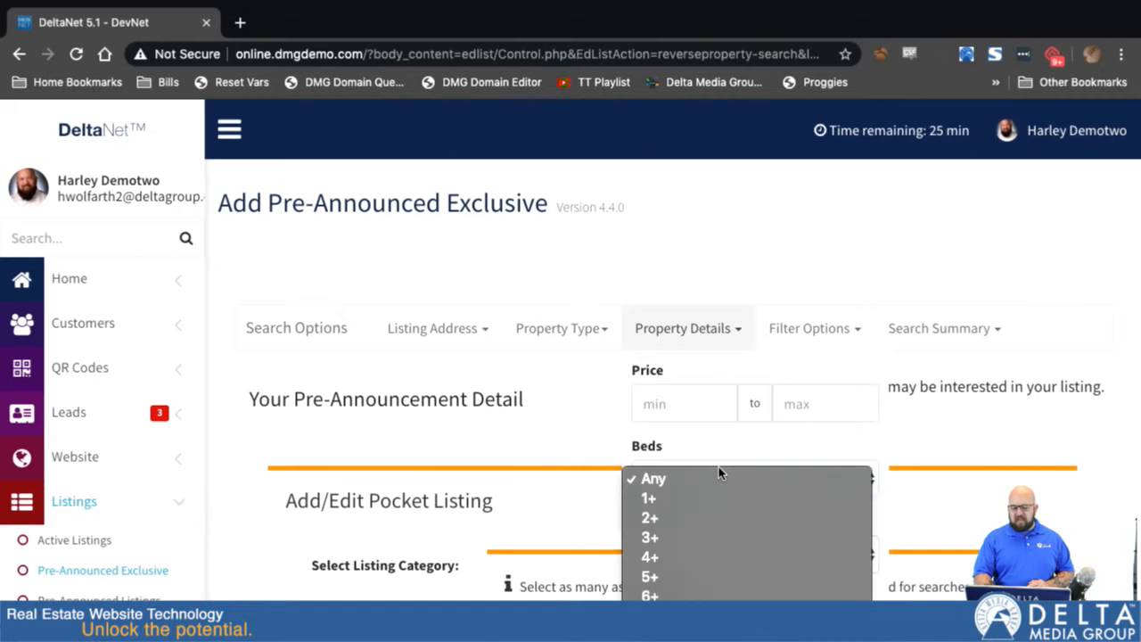
{"action": "left_click", "coordinate": [677, 538]}
{"action": "left_click", "coordinate": [685, 546]}
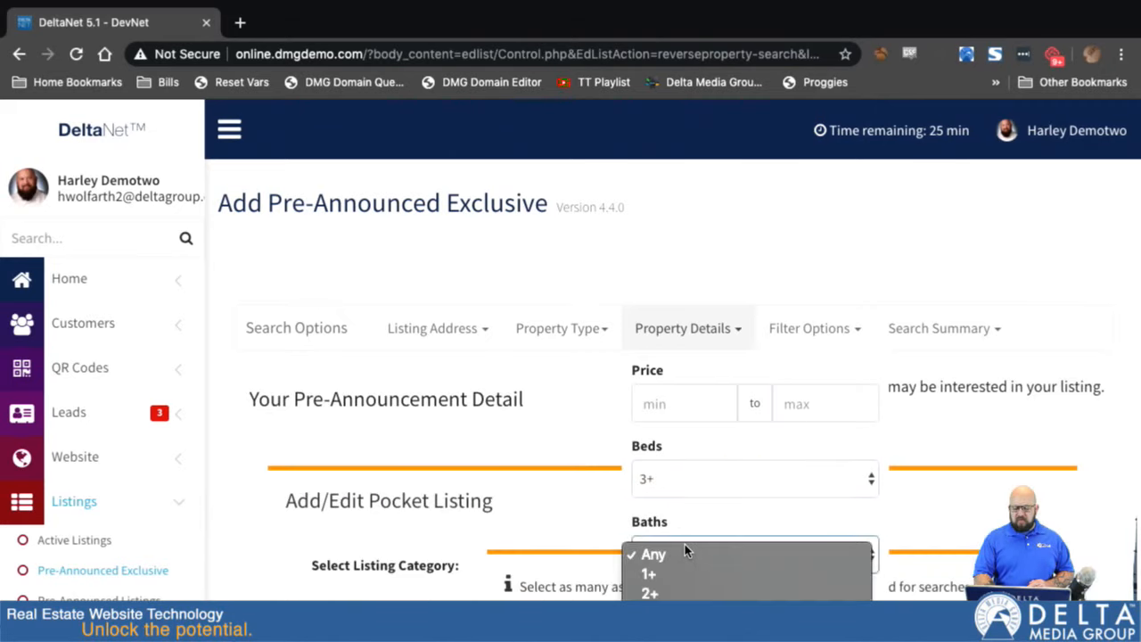
{"action": "left_click", "coordinate": [651, 592]}
- Set both the minimum and maximum price in the property details to 150000, leaving the details options closed
{"action": "scroll", "coordinate": [616, 564], "scroll_direction": "down", "scroll_amount": 3}
{"action": "scroll", "coordinate": [616, 565], "scroll_direction": "down", "scroll_amount": 4}
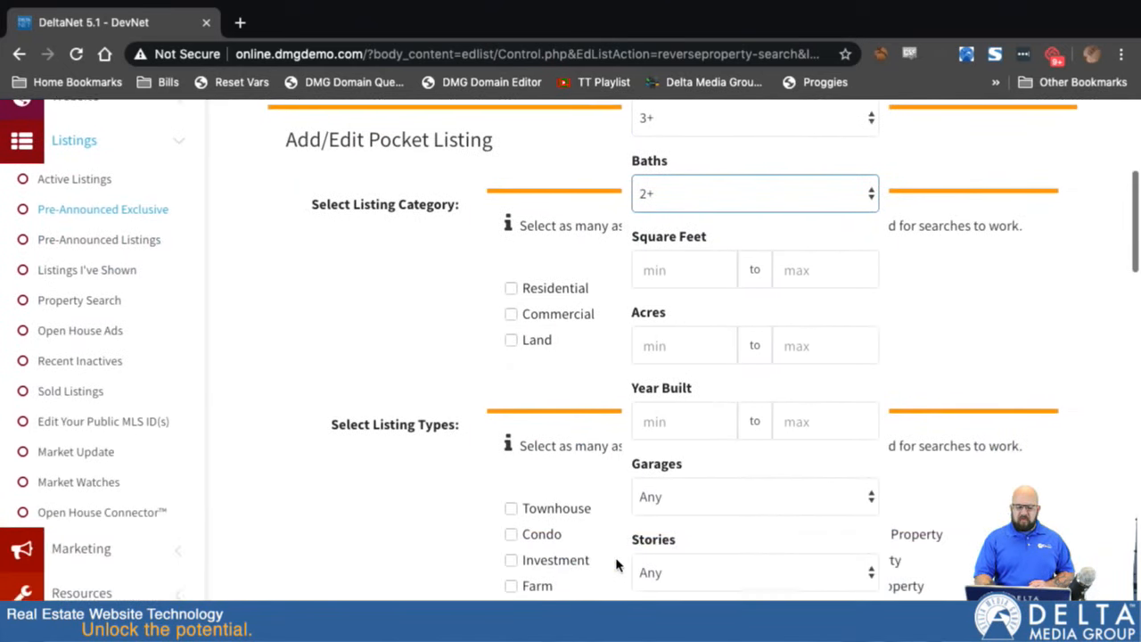
{"action": "scroll", "coordinate": [616, 562], "scroll_direction": "up", "scroll_amount": 7}
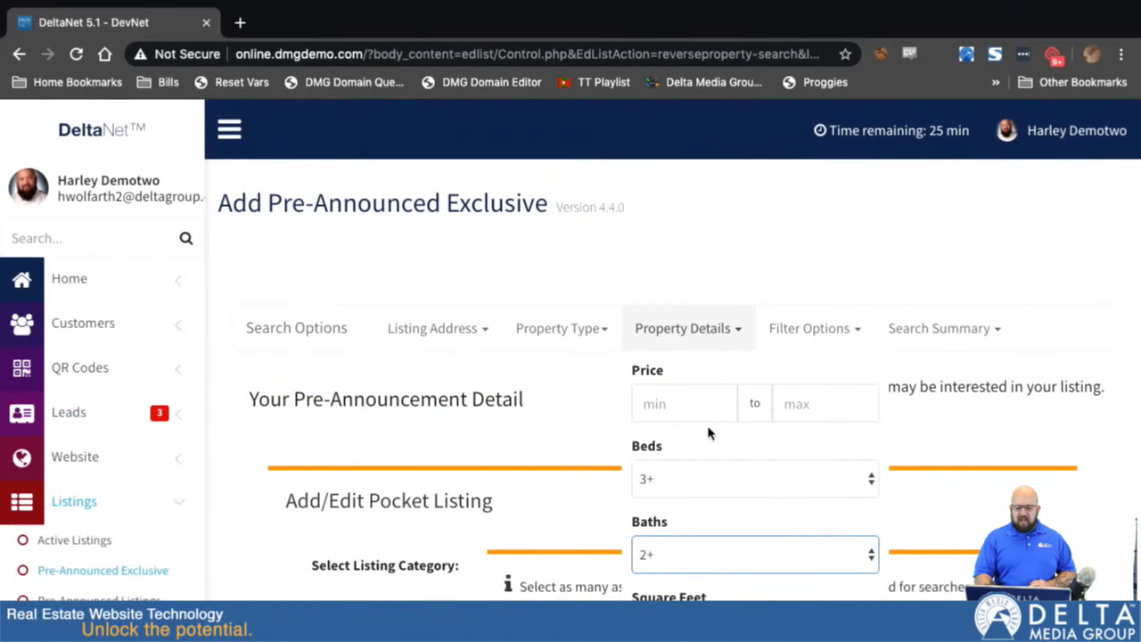
{"action": "left_click", "coordinate": [684, 403]}
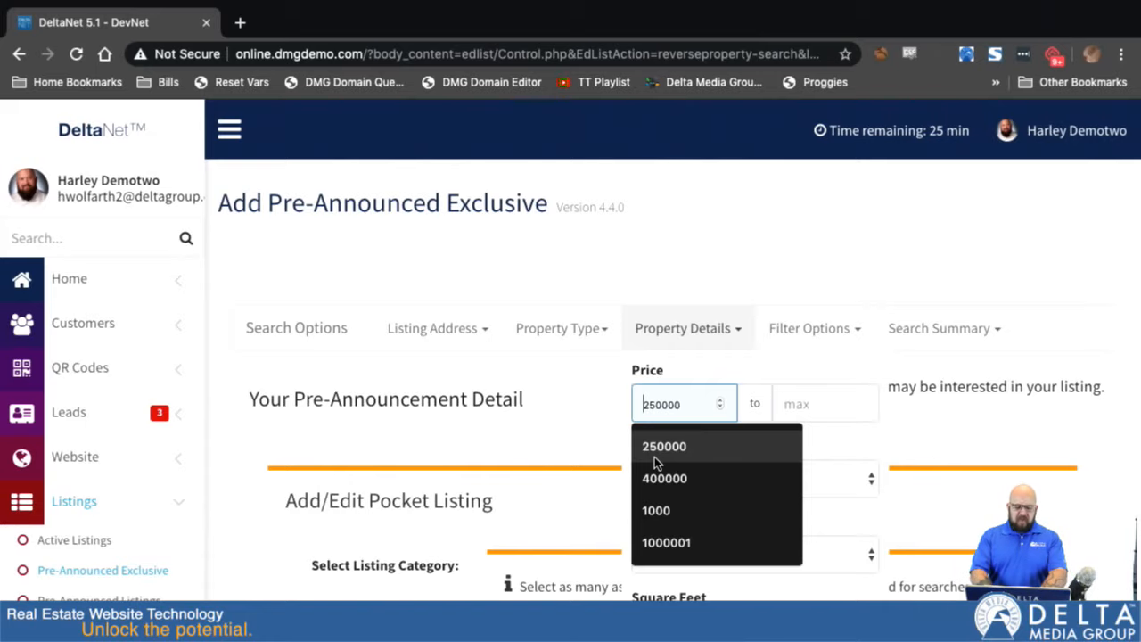
{"action": "type", "text": "150000"}
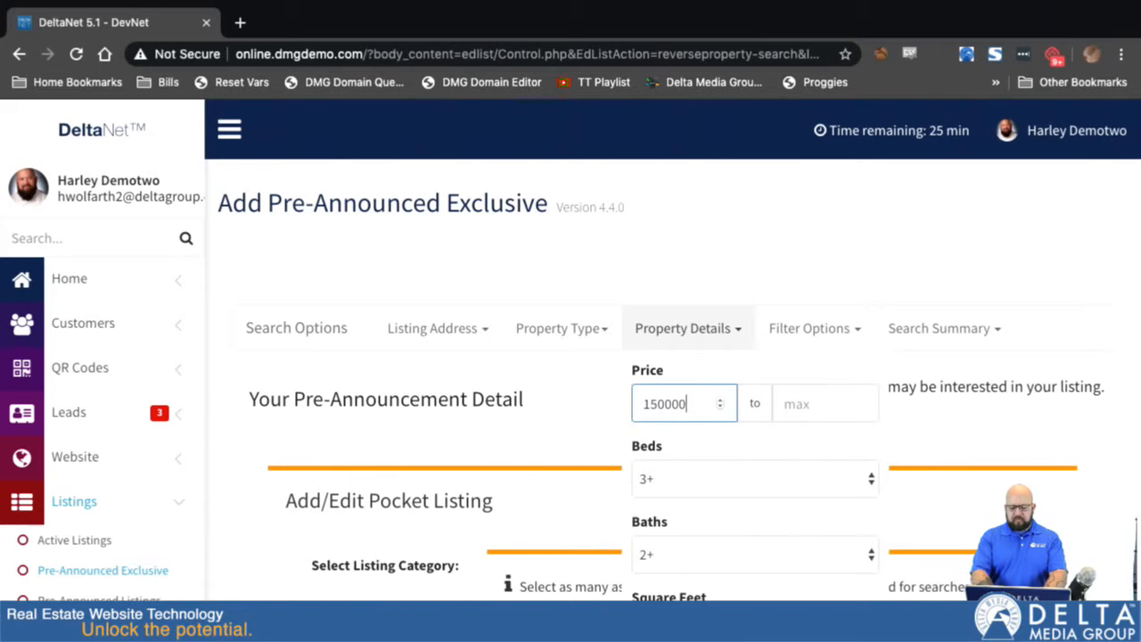
{"action": "left_click", "coordinate": [828, 405]}
{"action": "type", "text": "150000"}
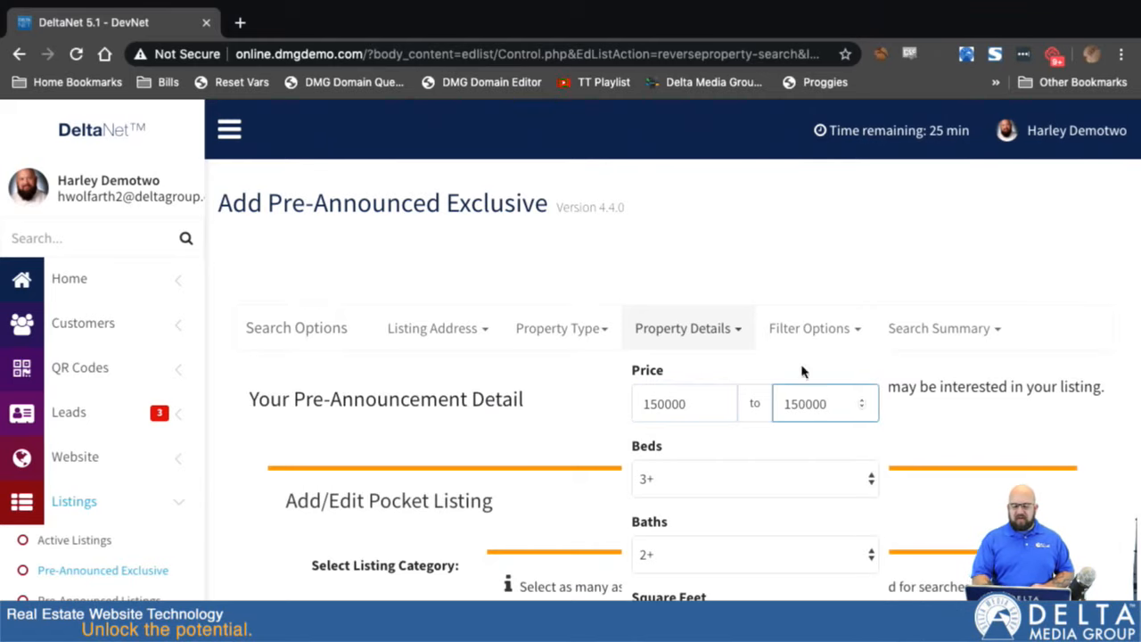
{"action": "left_click", "coordinate": [739, 330]}
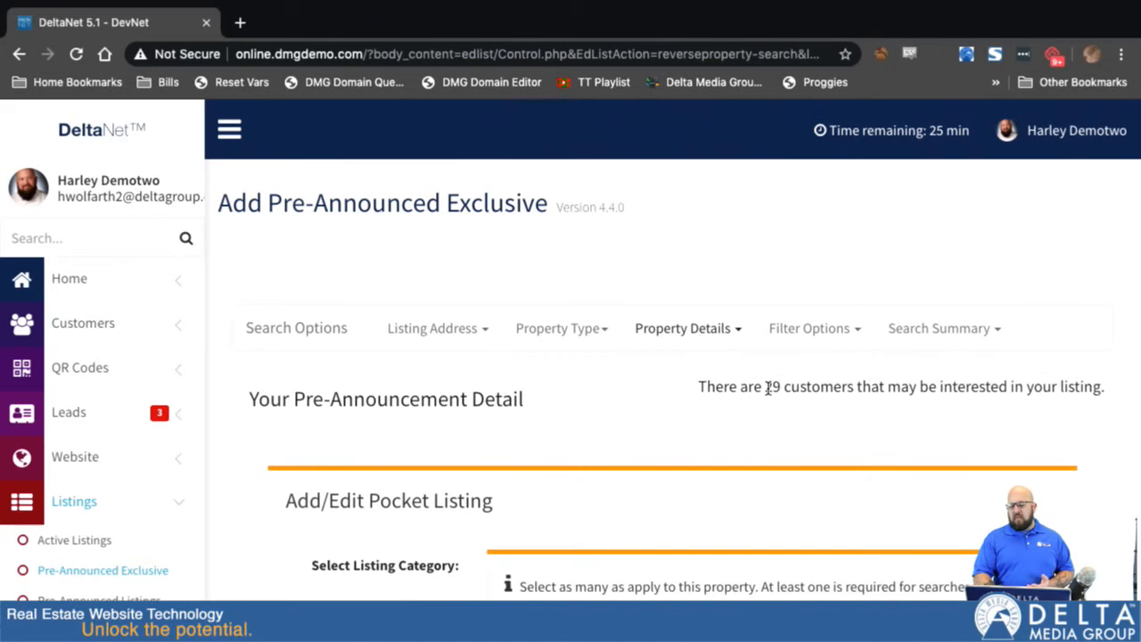
- Look through the home, view and extra choices available in the search's filter options
{"action": "left_click", "coordinate": [849, 330]}
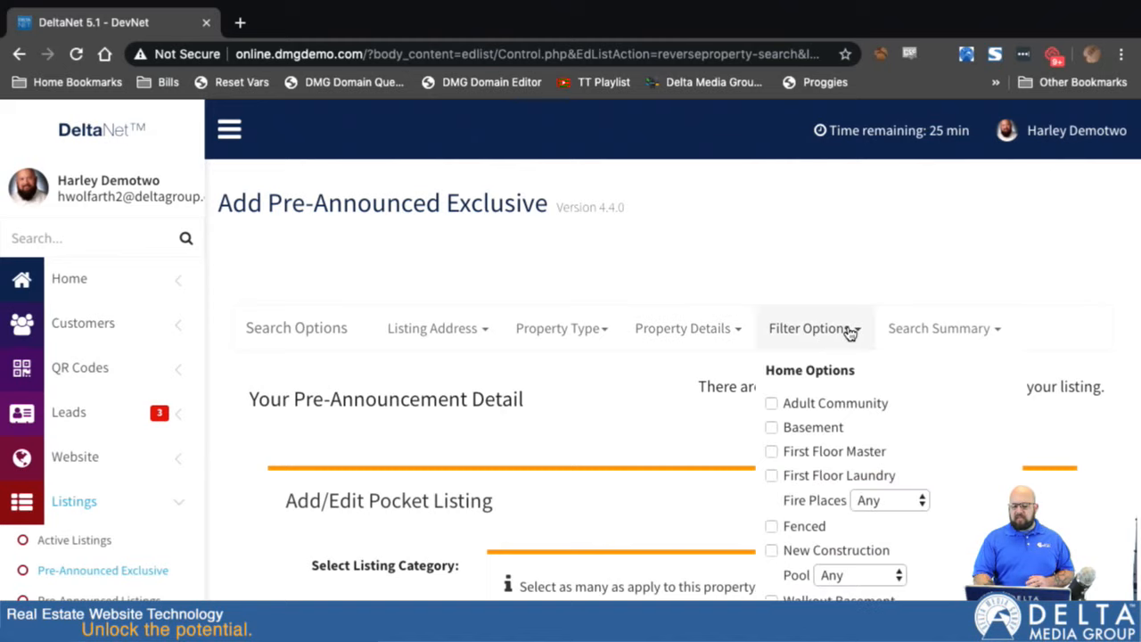
{"action": "scroll", "coordinate": [831, 455], "scroll_direction": "down", "scroll_amount": 3}
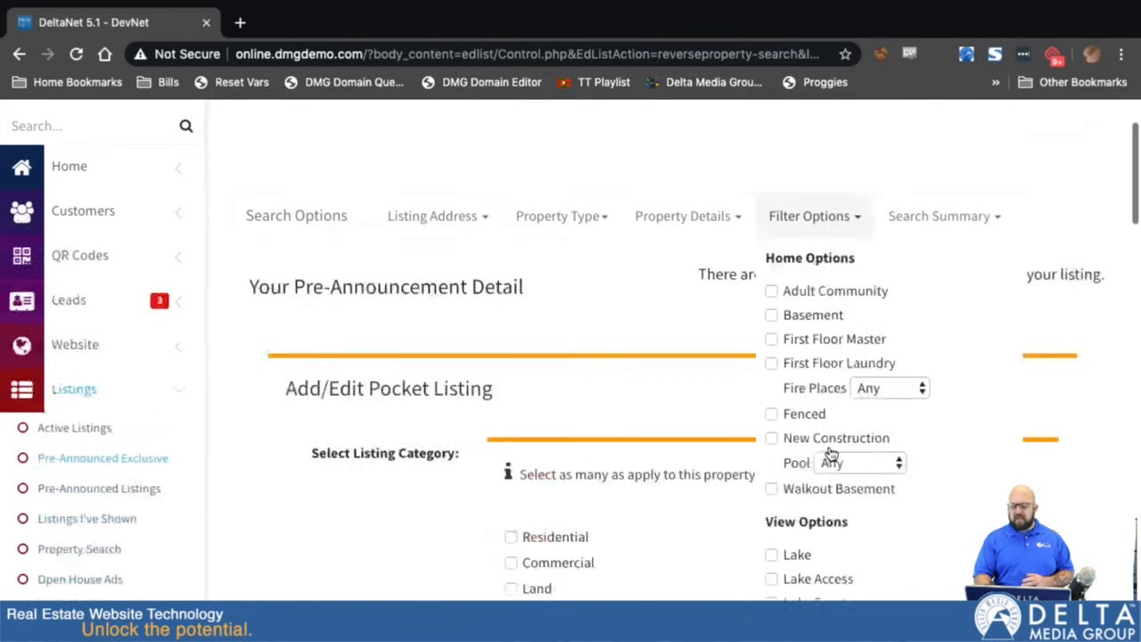
{"action": "scroll", "coordinate": [831, 454], "scroll_direction": "down", "scroll_amount": 4}
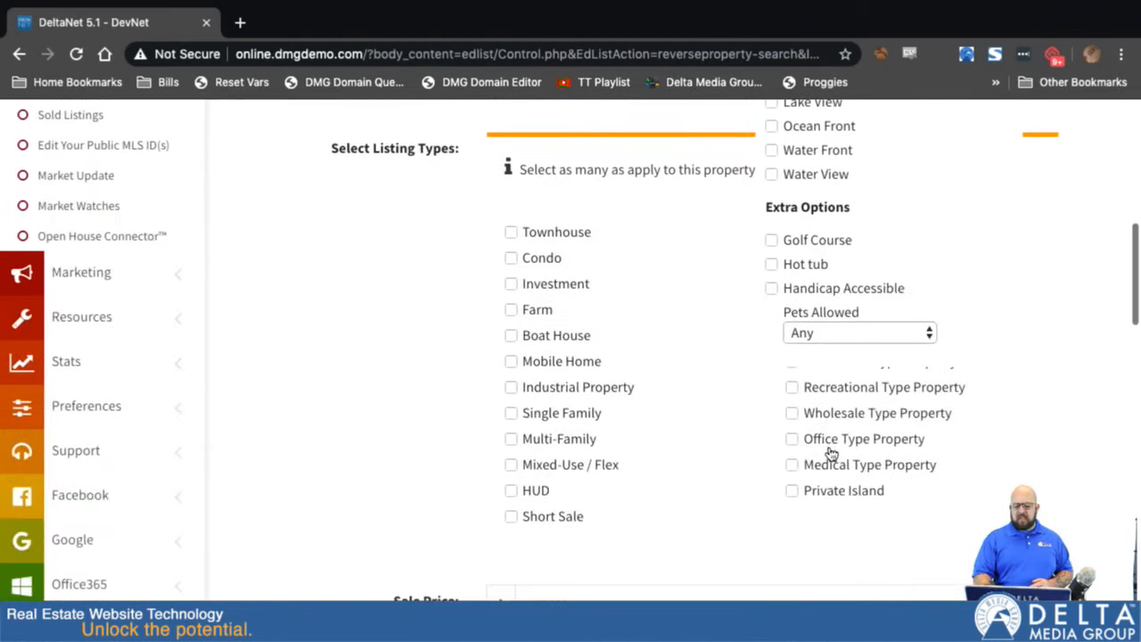
{"action": "scroll", "coordinate": [831, 454], "scroll_direction": "up", "scroll_amount": 7}
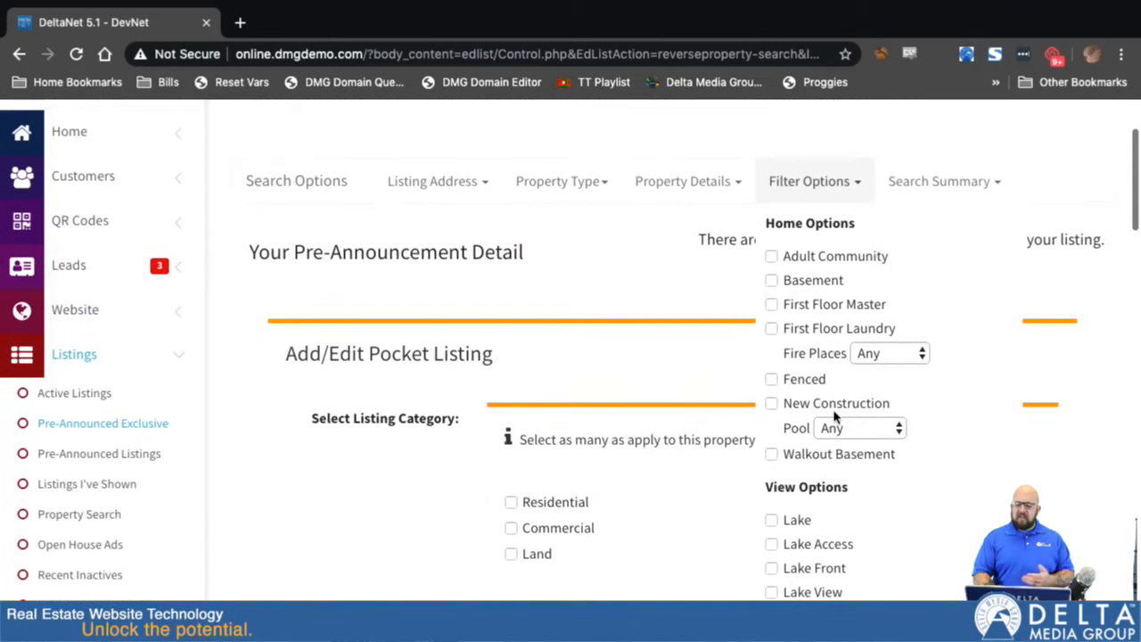
- Raise the search score in the search summary stepwise to its Very Picky end, and close the summary
{"action": "mouse_move", "coordinate": [937, 181]}
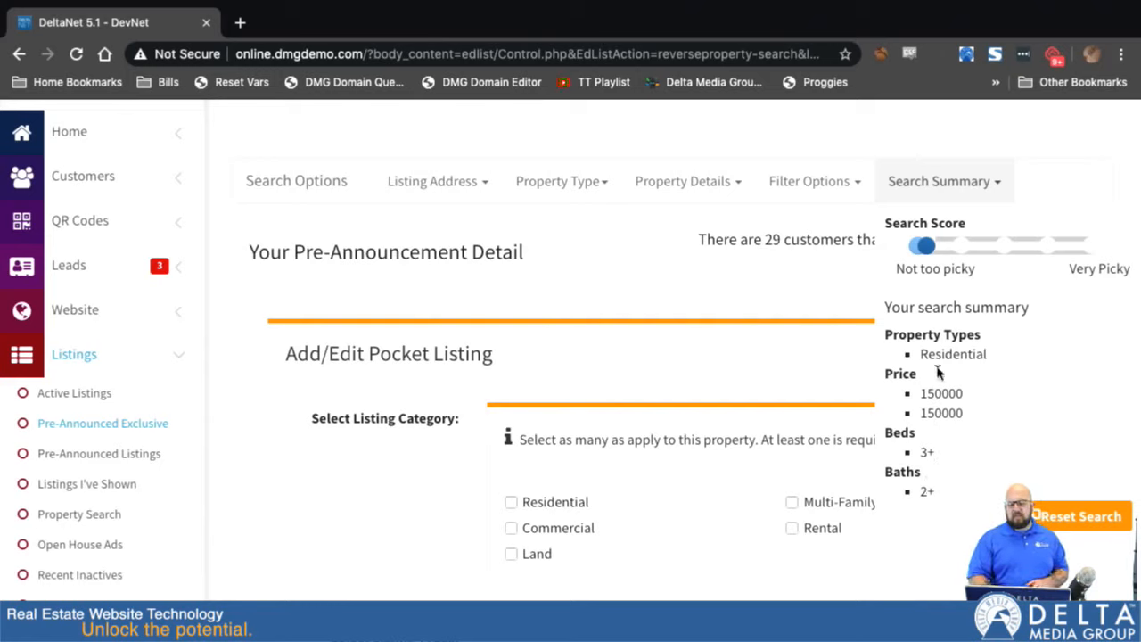
{"action": "mouse_move", "coordinate": [925, 250]}
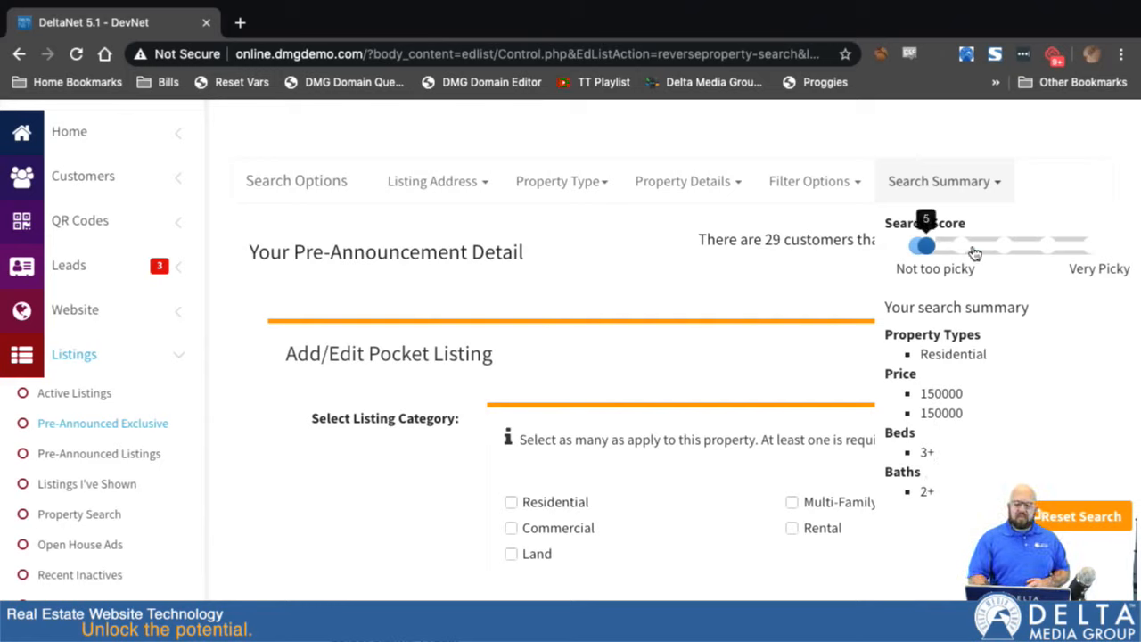
{"action": "left_click", "coordinate": [936, 249]}
{"action": "left_click_drag", "start_coordinate": [936, 250], "coordinate": [960, 250]}
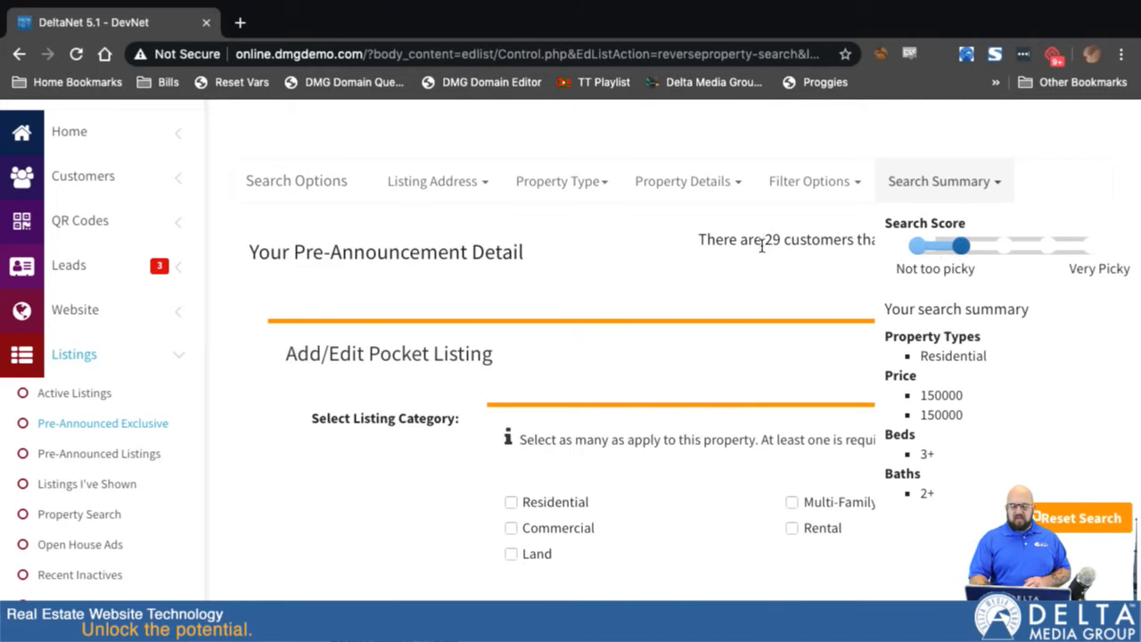
{"action": "left_click_drag", "start_coordinate": [960, 249], "coordinate": [1049, 248]}
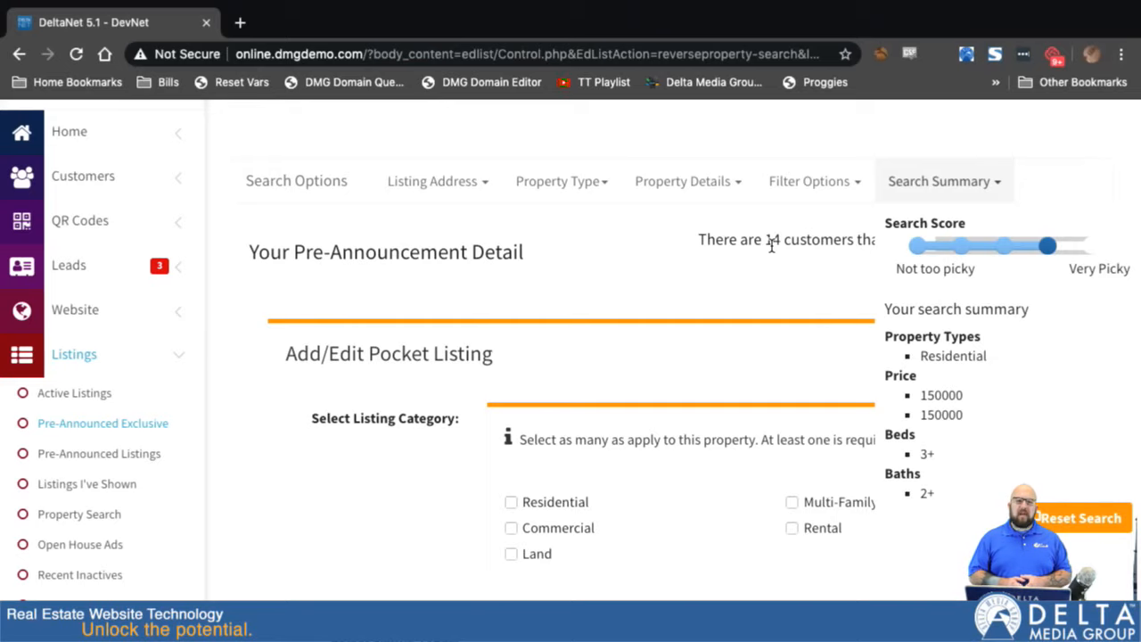
{"action": "mouse_move", "coordinate": [1049, 251]}
{"action": "left_click_drag", "start_coordinate": [1050, 252], "coordinate": [1092, 247]}
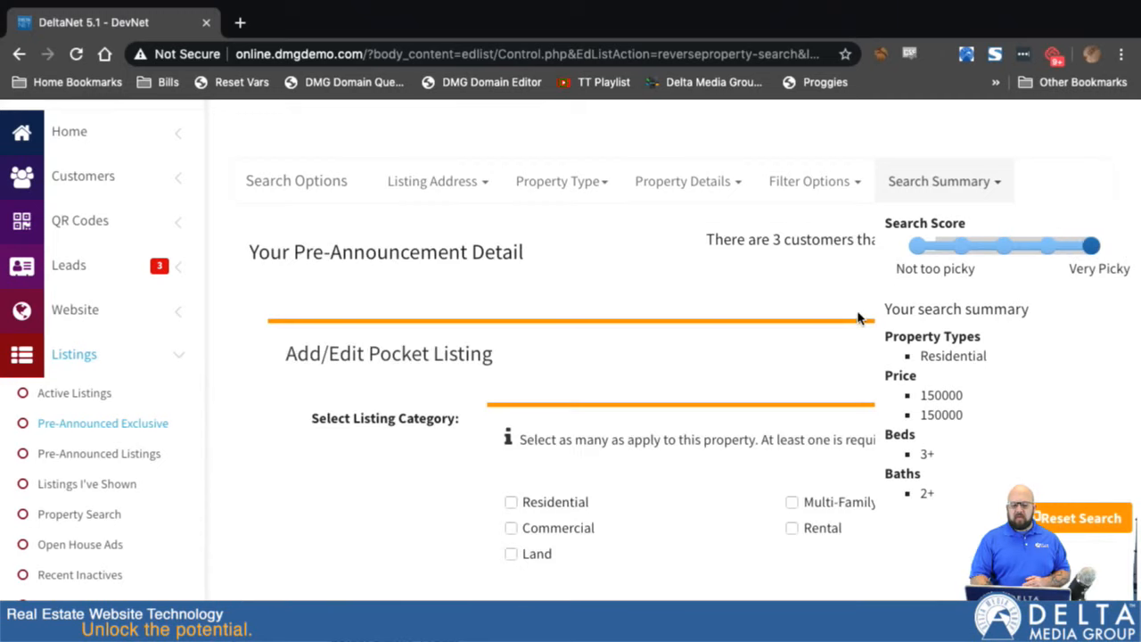
{"action": "left_click", "coordinate": [995, 184]}
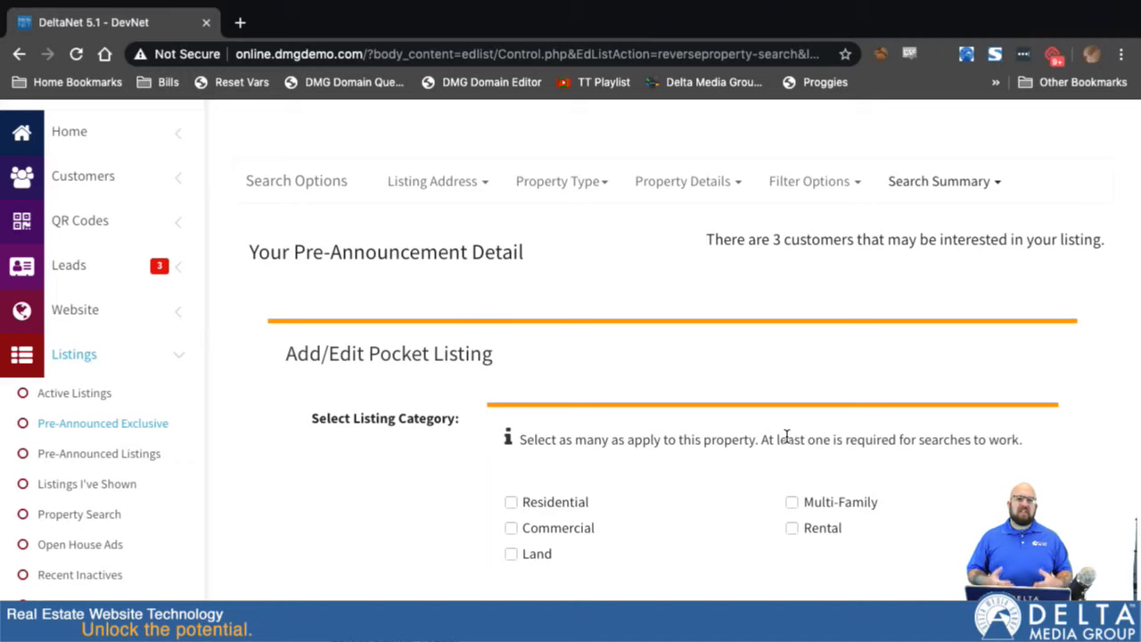
- Mark the pocket listing's category as Residential and its listing type as Single Family
{"action": "scroll", "coordinate": [787, 437], "scroll_direction": "down", "scroll_amount": 3}
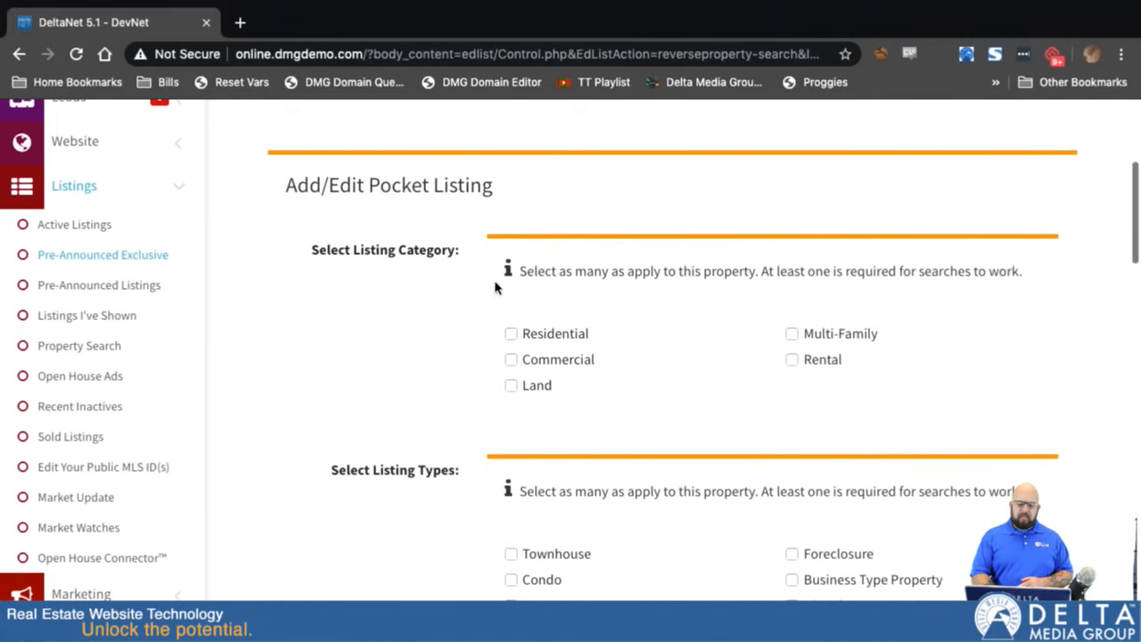
{"action": "left_click", "coordinate": [511, 335]}
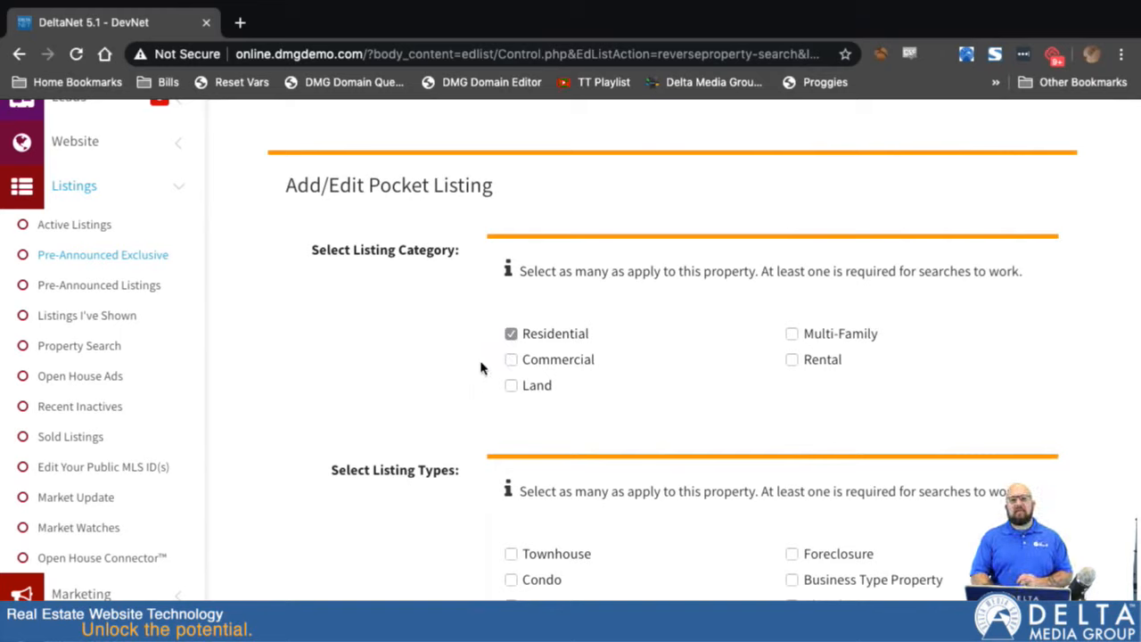
{"action": "scroll", "coordinate": [461, 428], "scroll_direction": "down", "scroll_amount": 4}
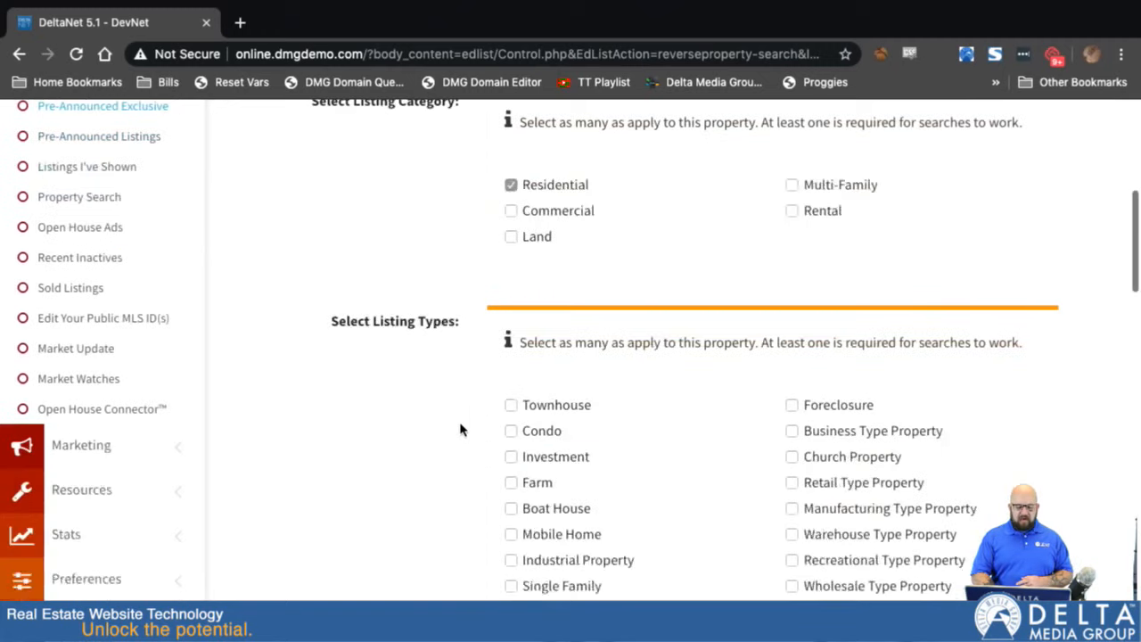
{"action": "scroll", "coordinate": [490, 523], "scroll_direction": "down", "scroll_amount": 2}
{"action": "left_click", "coordinate": [511, 410]}
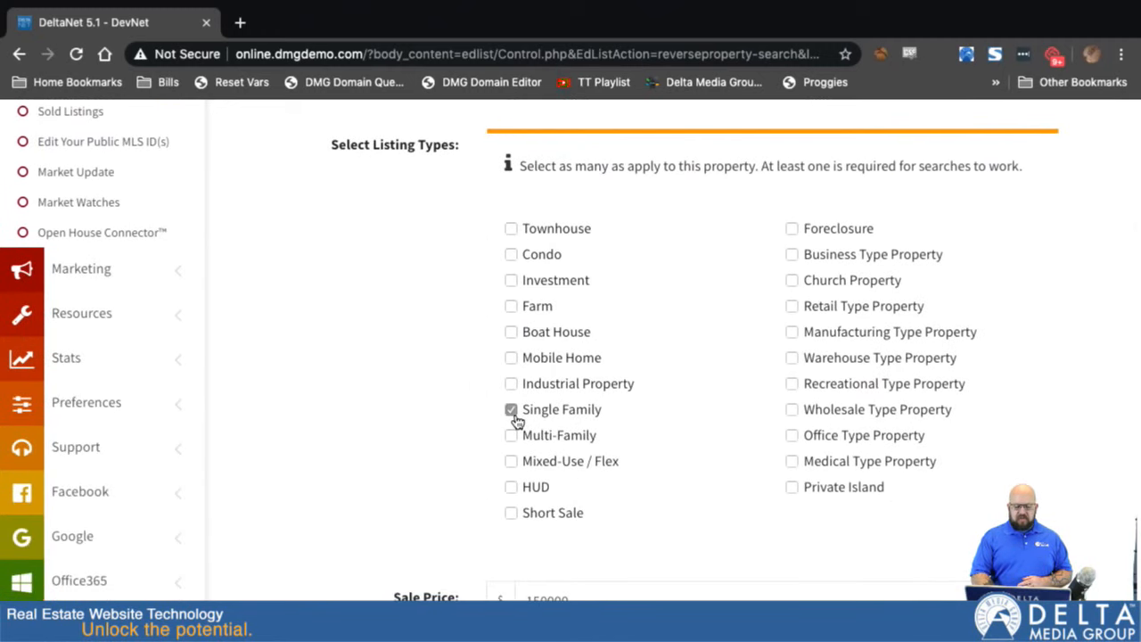
- Review the remaining pocket listing fields, from sale price and address through listing agent, rooms and year built
{"action": "scroll", "coordinate": [512, 415], "scroll_direction": "down", "scroll_amount": 3}
{"action": "scroll", "coordinate": [552, 375], "scroll_direction": "down", "scroll_amount": 1}
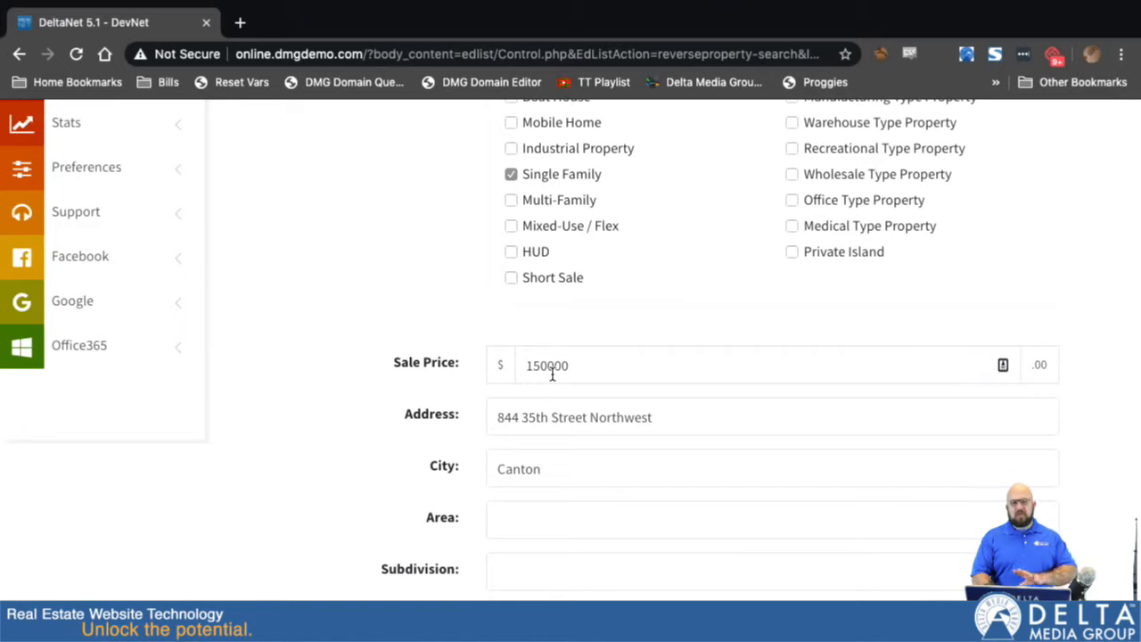
{"action": "scroll", "coordinate": [419, 464], "scroll_direction": "down", "scroll_amount": 7}
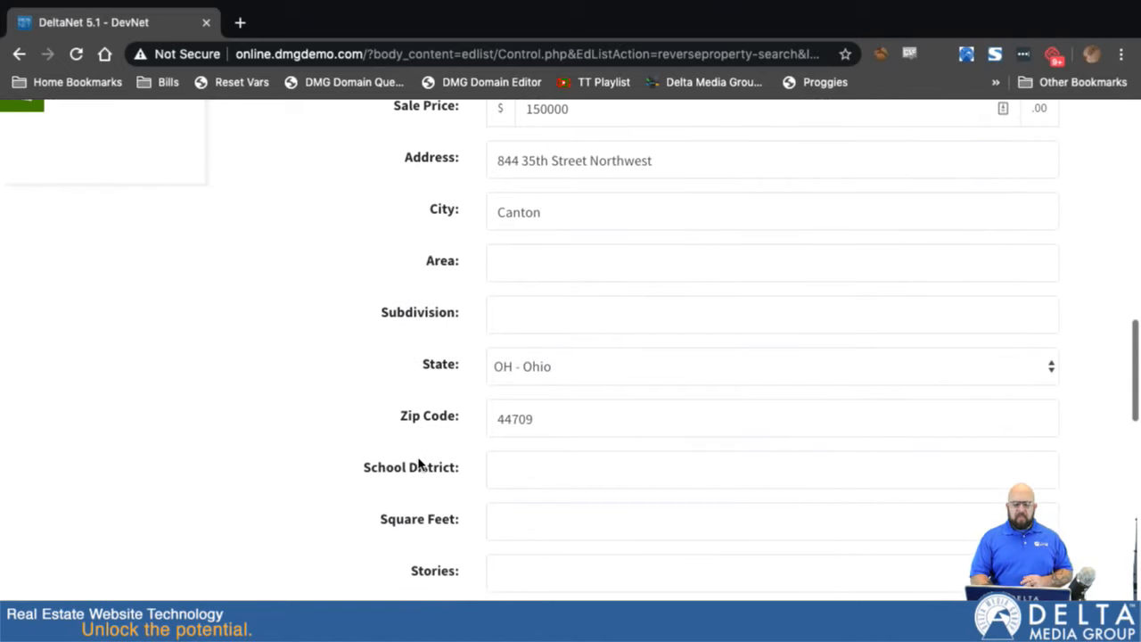
{"action": "scroll", "coordinate": [419, 464], "scroll_direction": "down", "scroll_amount": 4}
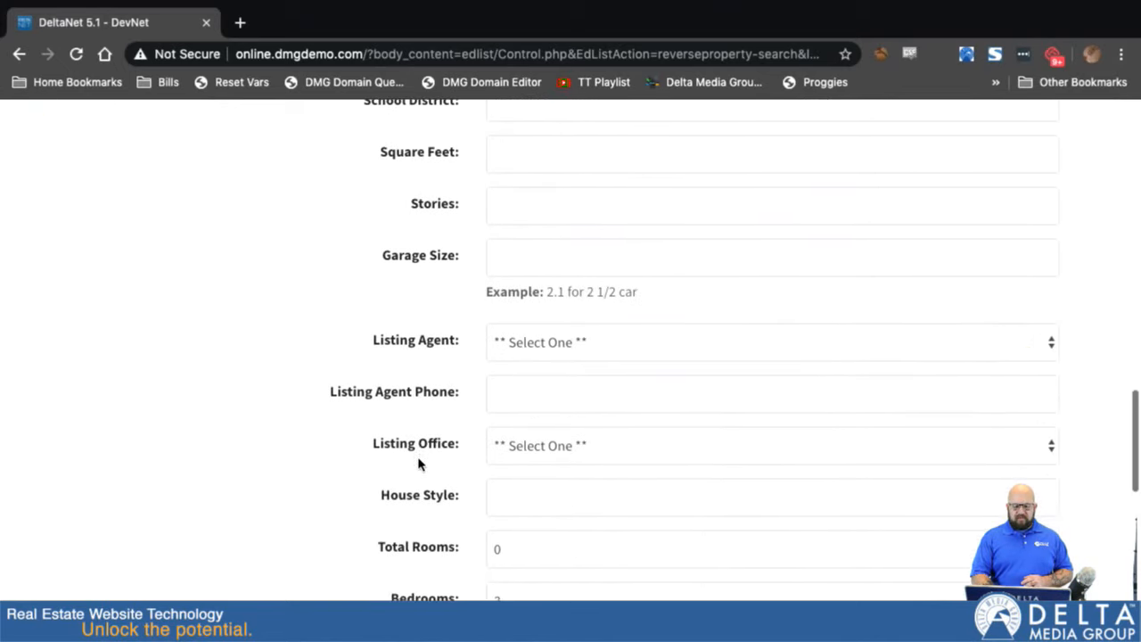
{"action": "scroll", "coordinate": [419, 464], "scroll_direction": "down", "scroll_amount": 4}
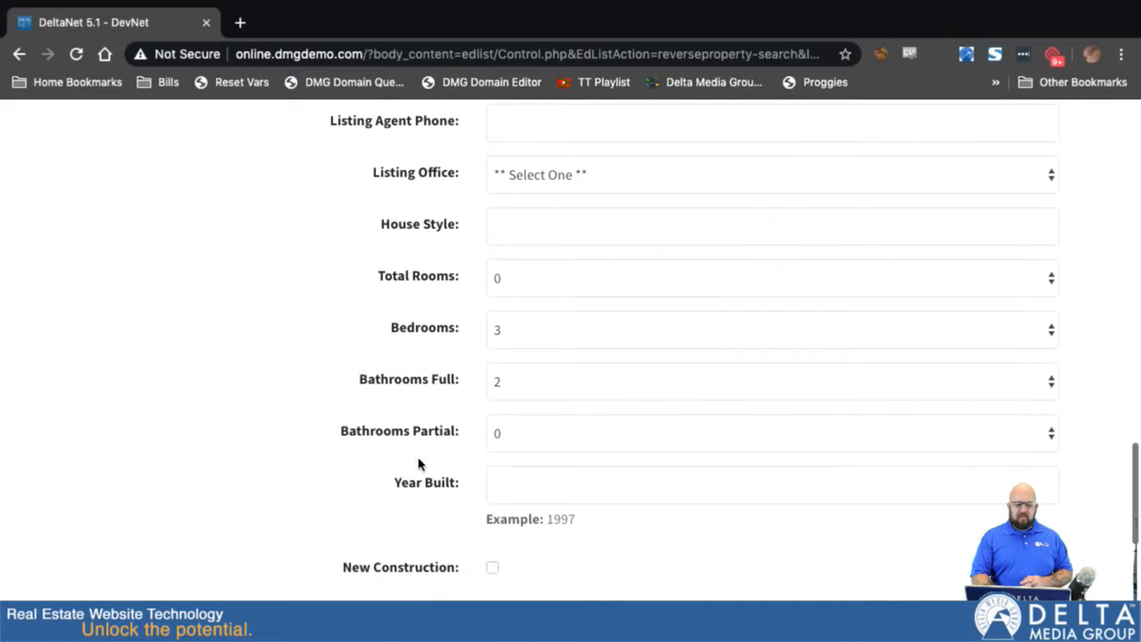
{"action": "scroll", "coordinate": [419, 464], "scroll_direction": "down", "scroll_amount": 4}
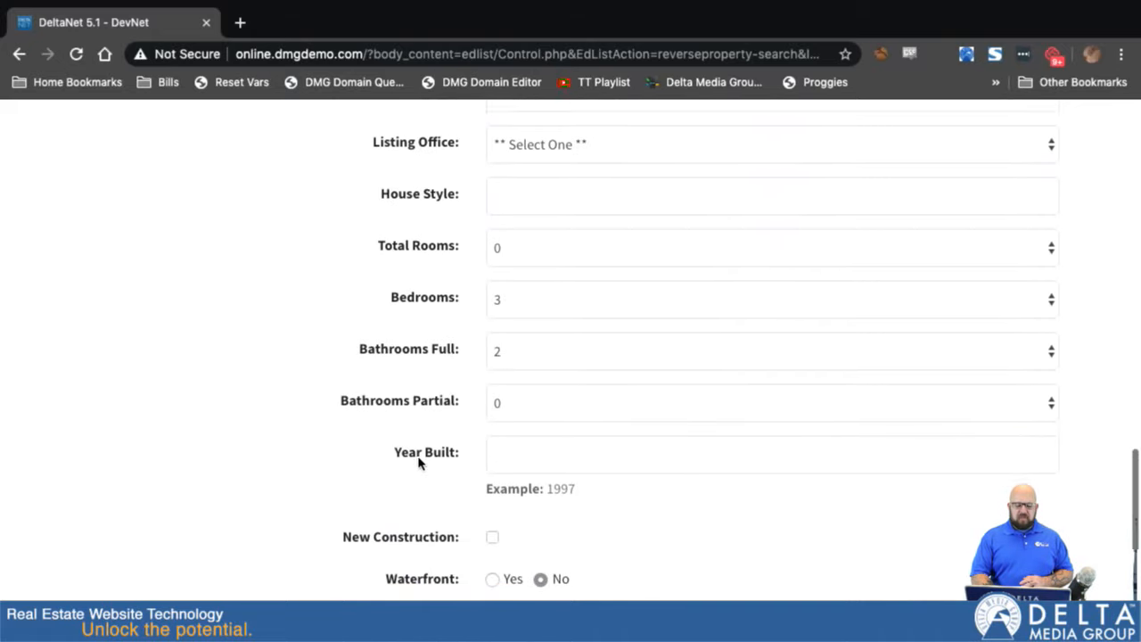
{"action": "scroll", "coordinate": [419, 463], "scroll_direction": "down", "scroll_amount": 3}
{"action": "scroll", "coordinate": [419, 464], "scroll_direction": "up", "scroll_amount": 12}
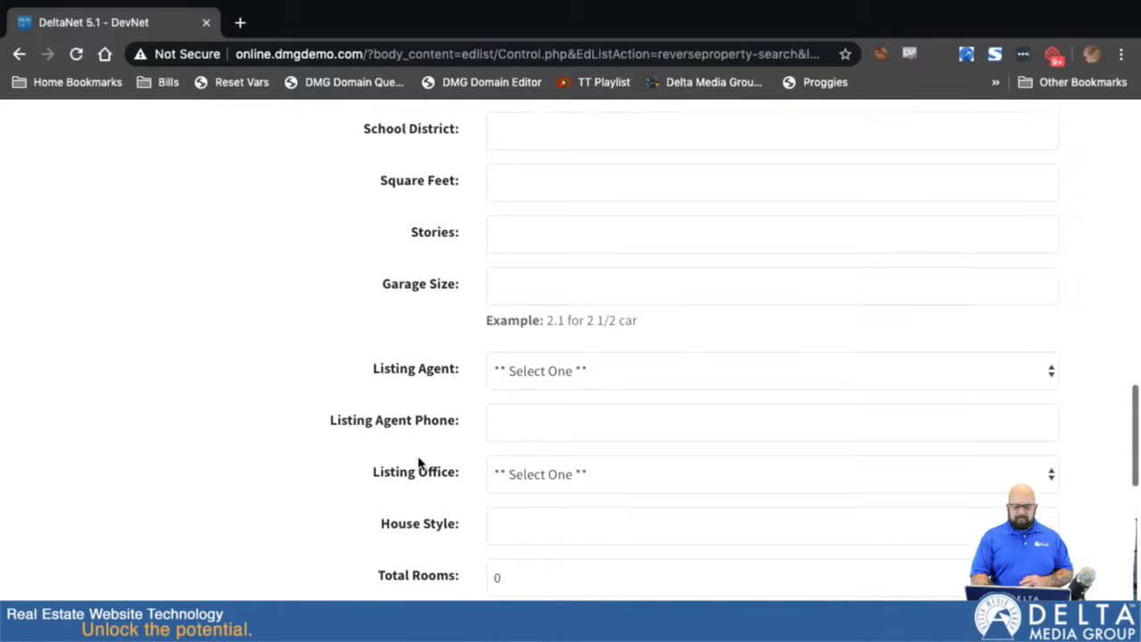
{"action": "scroll", "coordinate": [419, 463], "scroll_direction": "down", "scroll_amount": 1}
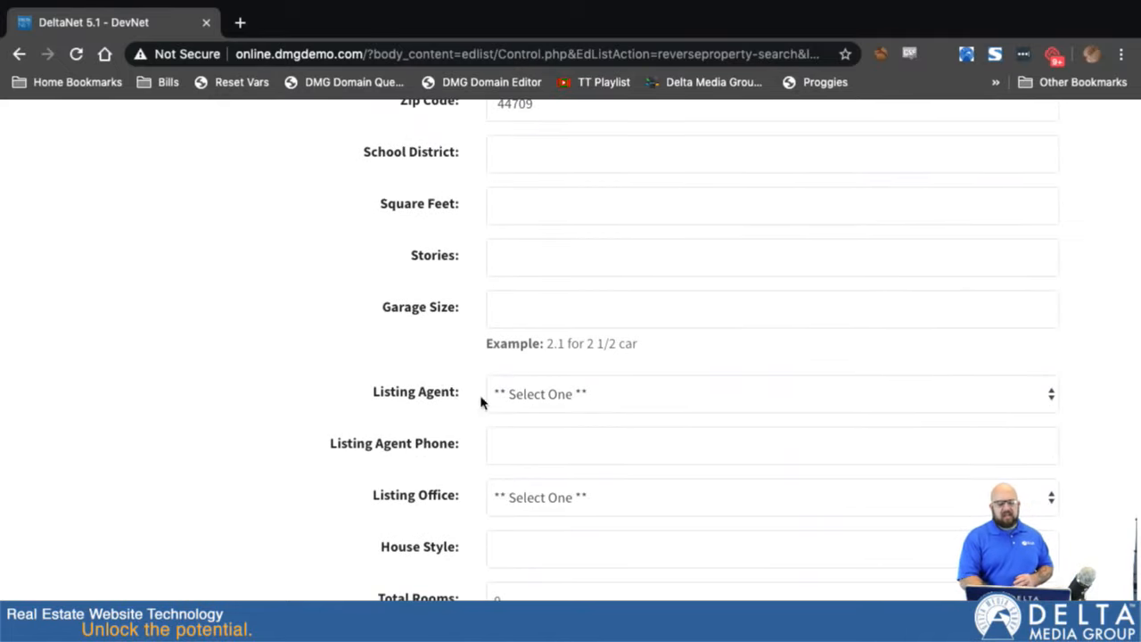
- Assign the demo agent as the pocket listing's listing agent and choose a listing office
{"action": "left_click", "coordinate": [582, 393]}
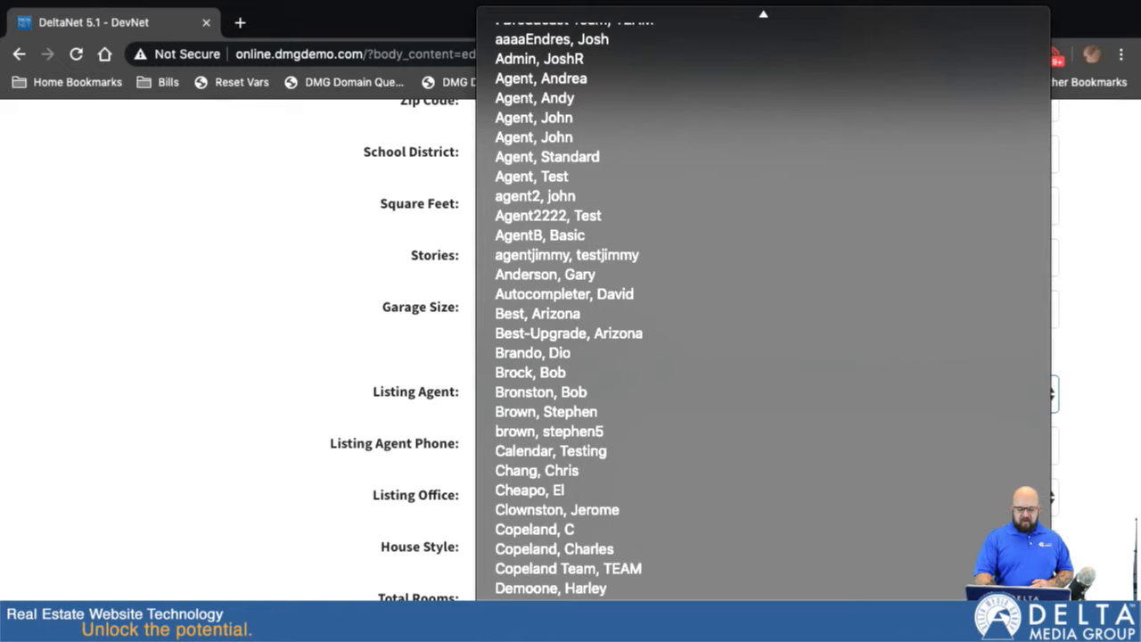
{"action": "scroll", "coordinate": [592, 538], "scroll_direction": "down", "scroll_amount": 5}
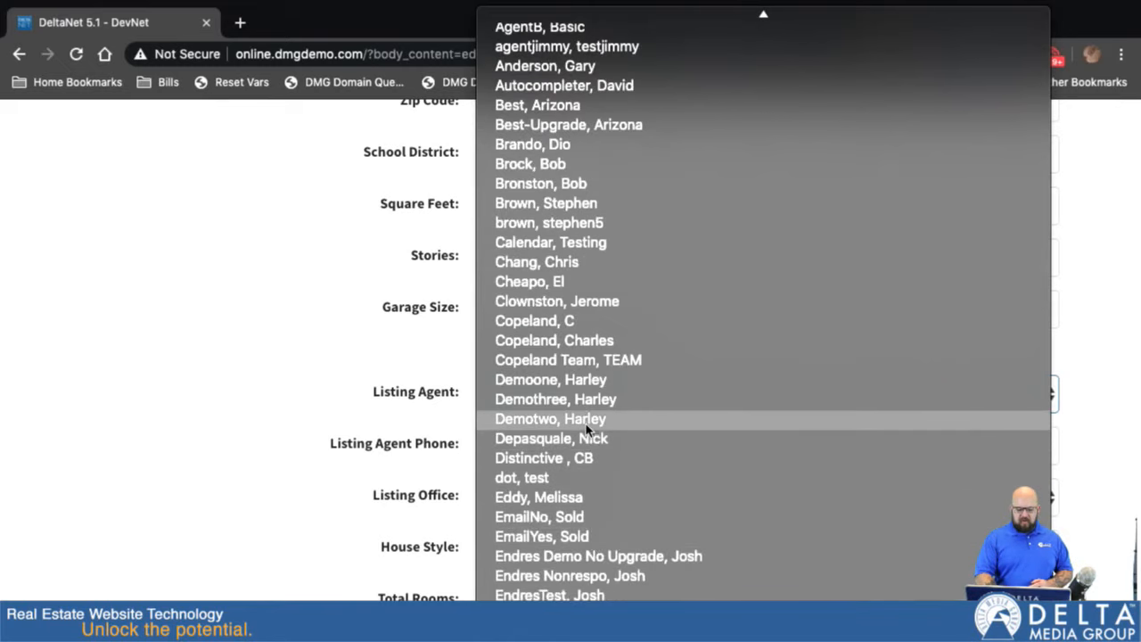
{"action": "left_click", "coordinate": [585, 419]}
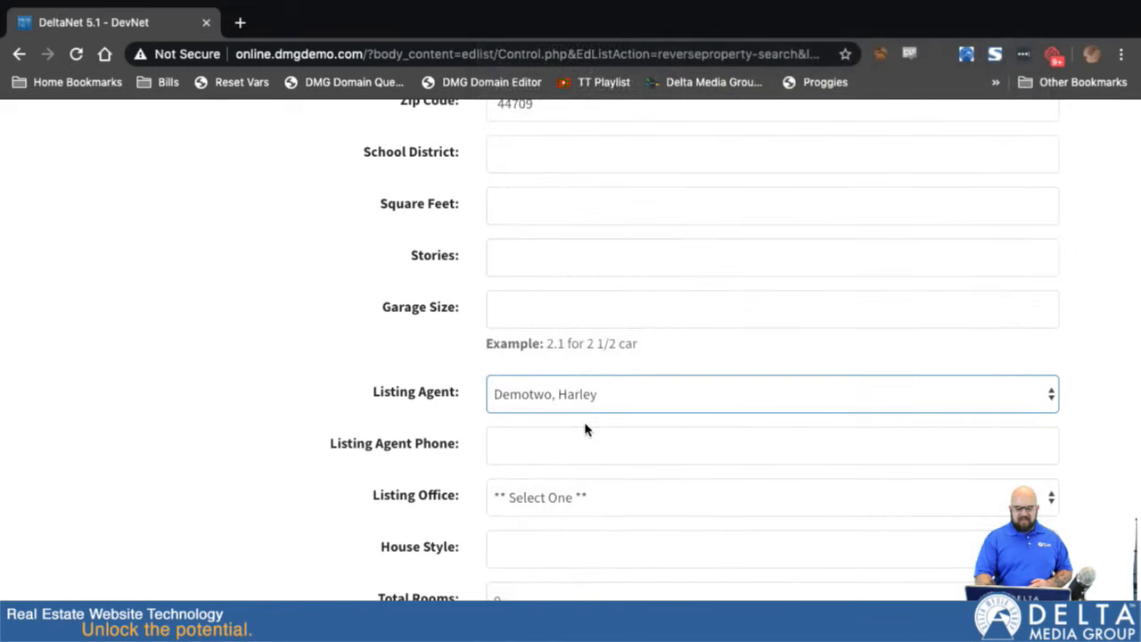
{"action": "left_click", "coordinate": [524, 510]}
{"action": "left_click", "coordinate": [521, 519]}
- Submit the pocket listing and continue without uploading photos
{"action": "scroll", "coordinate": [412, 559], "scroll_direction": "down", "scroll_amount": 3}
{"action": "scroll", "coordinate": [412, 560], "scroll_direction": "down", "scroll_amount": 6}
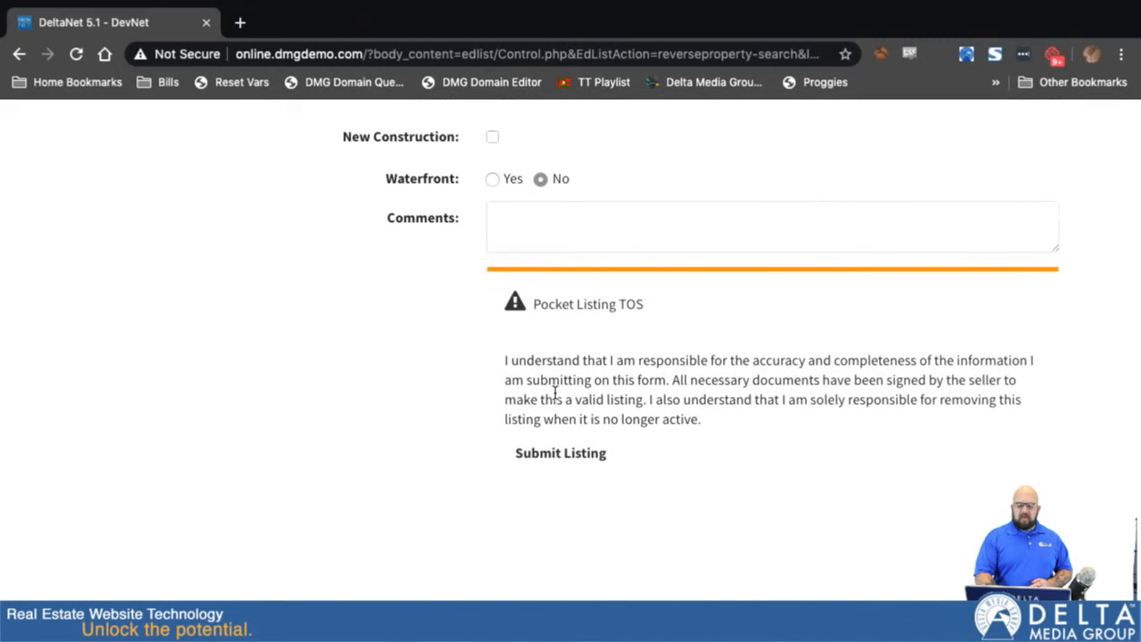
{"action": "left_click", "coordinate": [555, 456]}
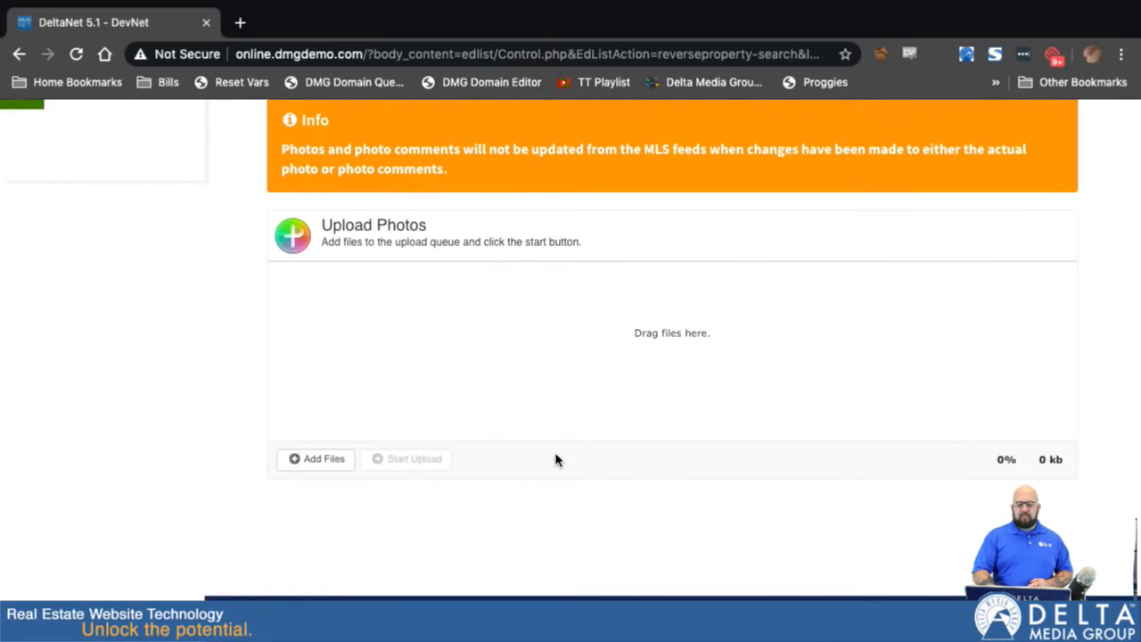
{"action": "scroll", "coordinate": [263, 298], "scroll_direction": "up", "scroll_amount": 1}
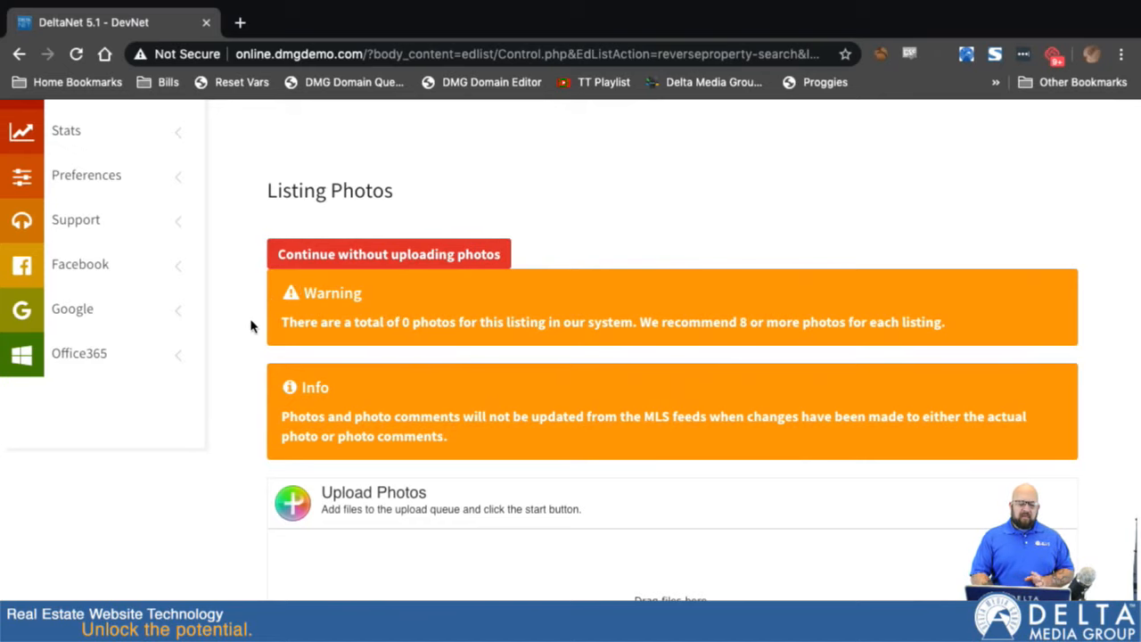
{"action": "scroll", "coordinate": [308, 436], "scroll_direction": "down", "scroll_amount": 2}
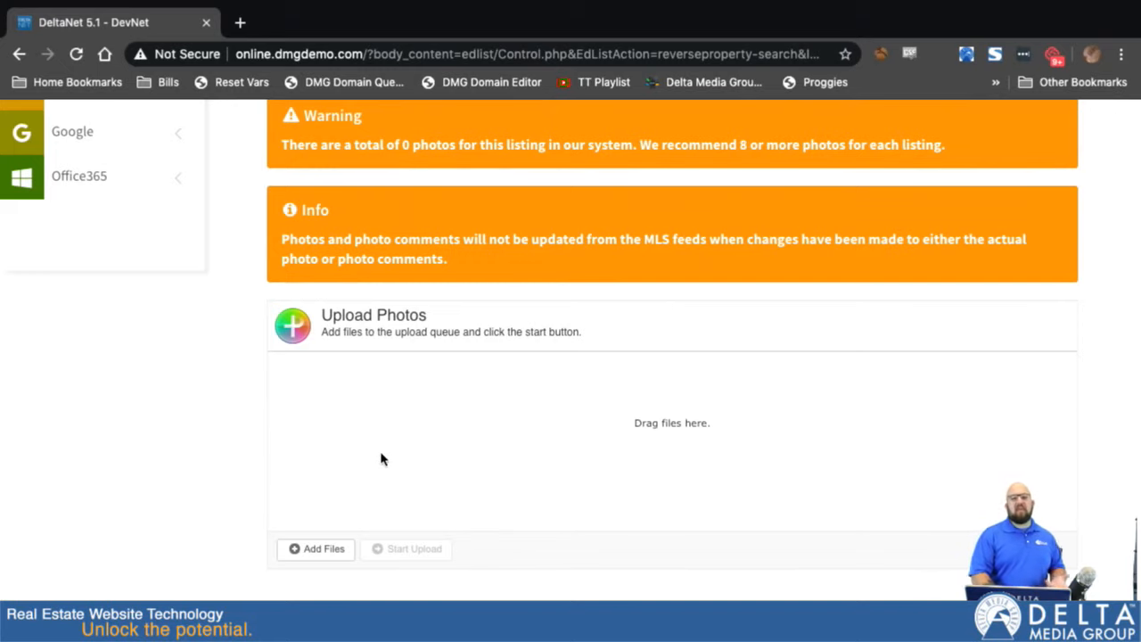
{"action": "scroll", "coordinate": [242, 319], "scroll_direction": "up", "scroll_amount": 3}
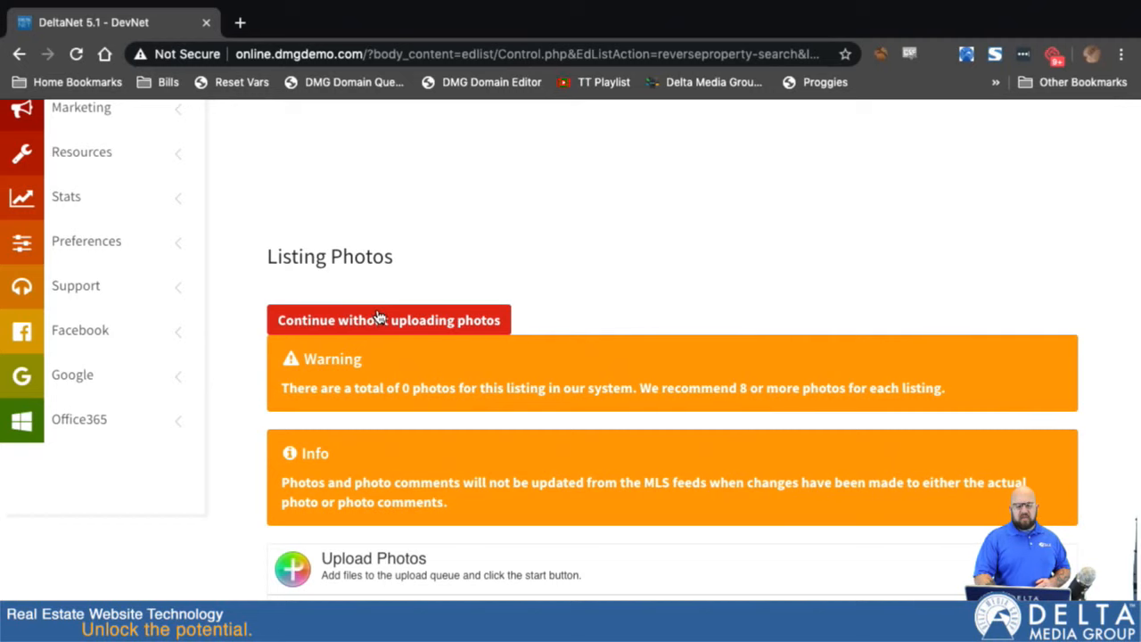
{"action": "left_click", "coordinate": [379, 320]}
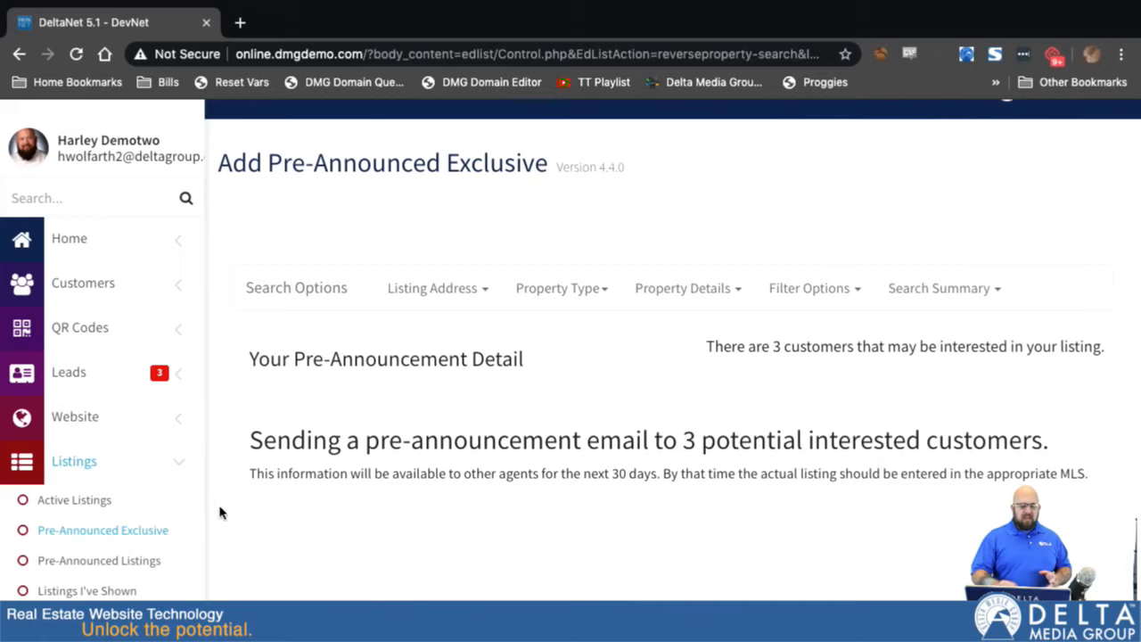
- Open the overview of pre-announced listings and expand the Canton listing's extra details
{"action": "scroll", "coordinate": [221, 513], "scroll_direction": "down", "scroll_amount": 1}
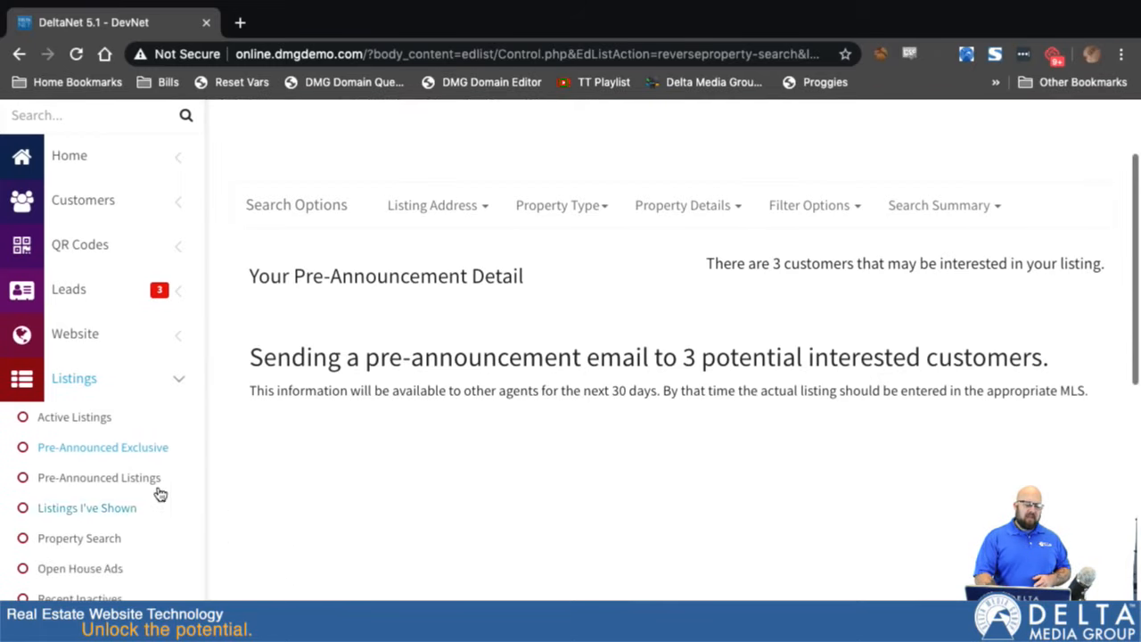
{"action": "left_click", "coordinate": [81, 484]}
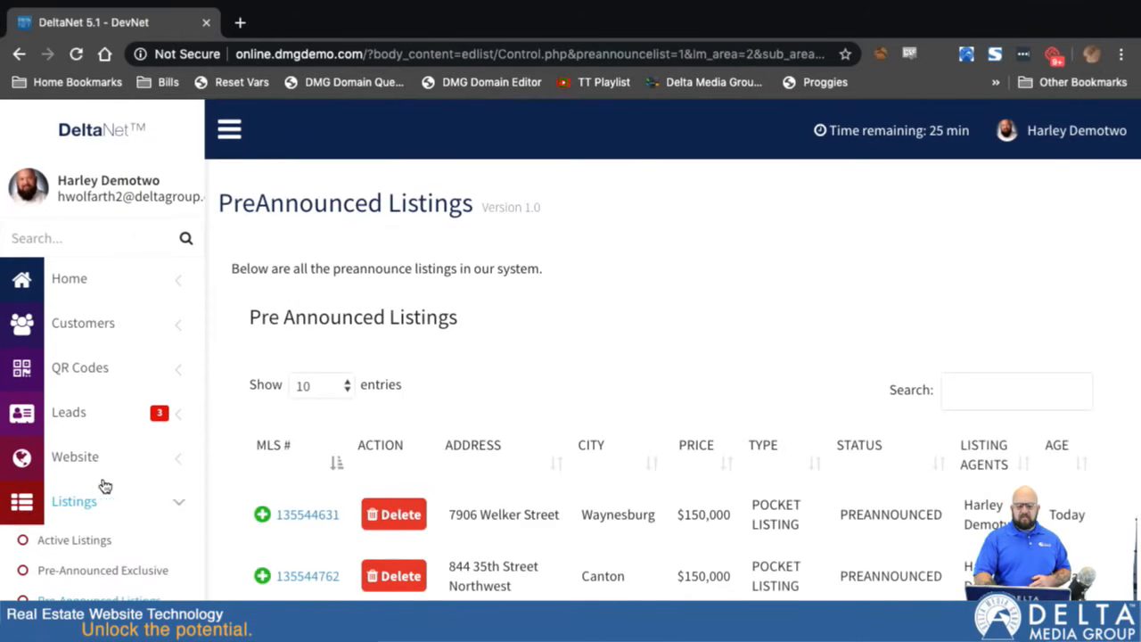
{"action": "scroll", "coordinate": [561, 484], "scroll_direction": "down", "scroll_amount": 1}
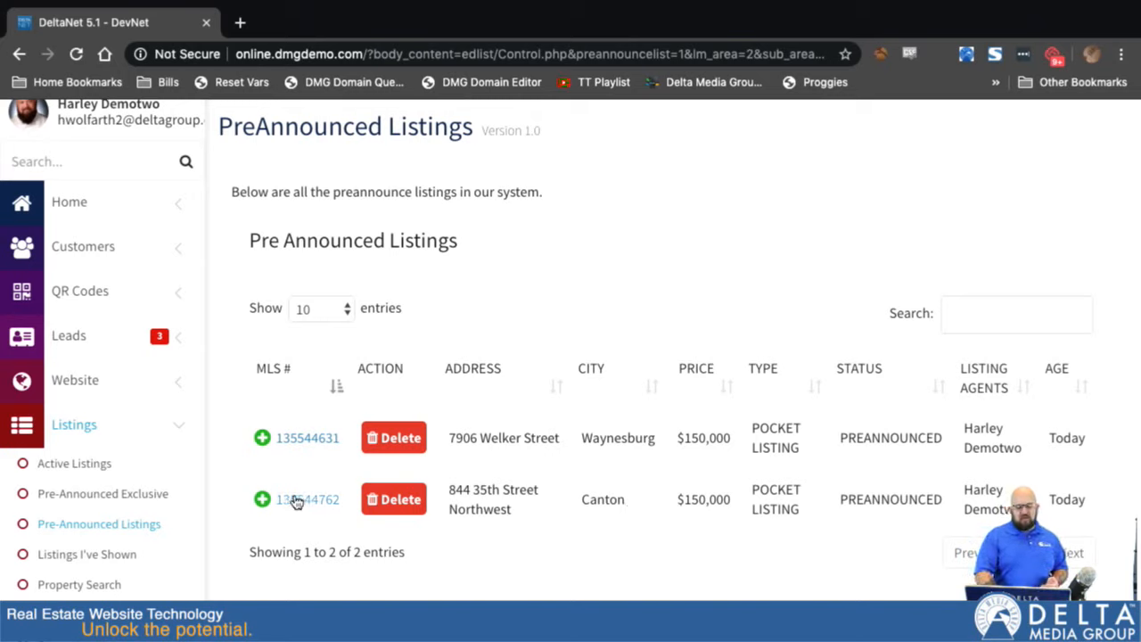
{"action": "left_click", "coordinate": [262, 500]}
{"action": "scroll", "coordinate": [265, 502], "scroll_direction": "down", "scroll_amount": 2}
{"action": "scroll", "coordinate": [266, 505], "scroll_direction": "down", "scroll_amount": 1}
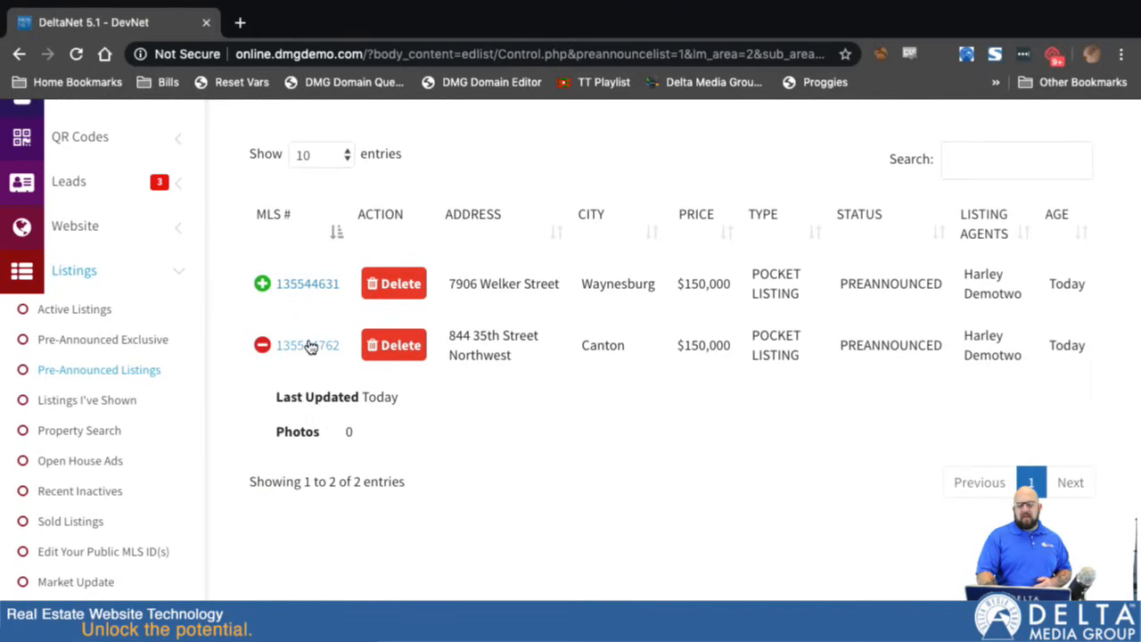
- Open the Canton pocket listing for editing and review its category, listing types, address, size, room and comment fields
{"action": "left_click", "coordinate": [309, 346]}
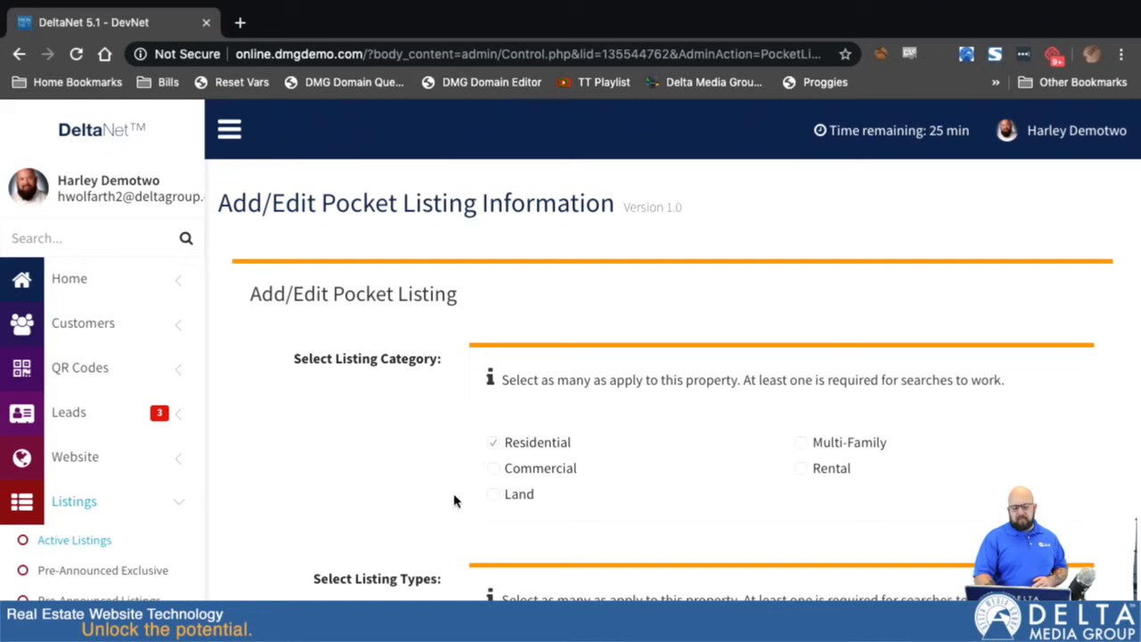
{"action": "scroll", "coordinate": [454, 499], "scroll_direction": "down", "scroll_amount": 2}
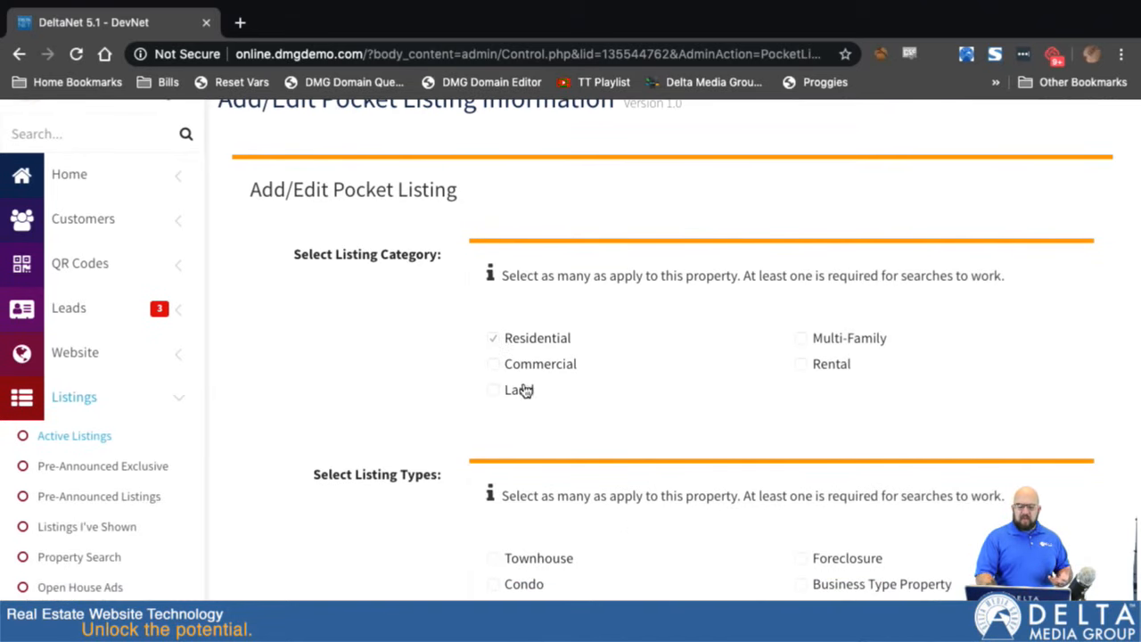
{"action": "scroll", "coordinate": [457, 471], "scroll_direction": "down", "scroll_amount": 4}
{"action": "scroll", "coordinate": [458, 472], "scroll_direction": "up", "scroll_amount": 5}
{"action": "scroll", "coordinate": [457, 471], "scroll_direction": "up", "scroll_amount": 1}
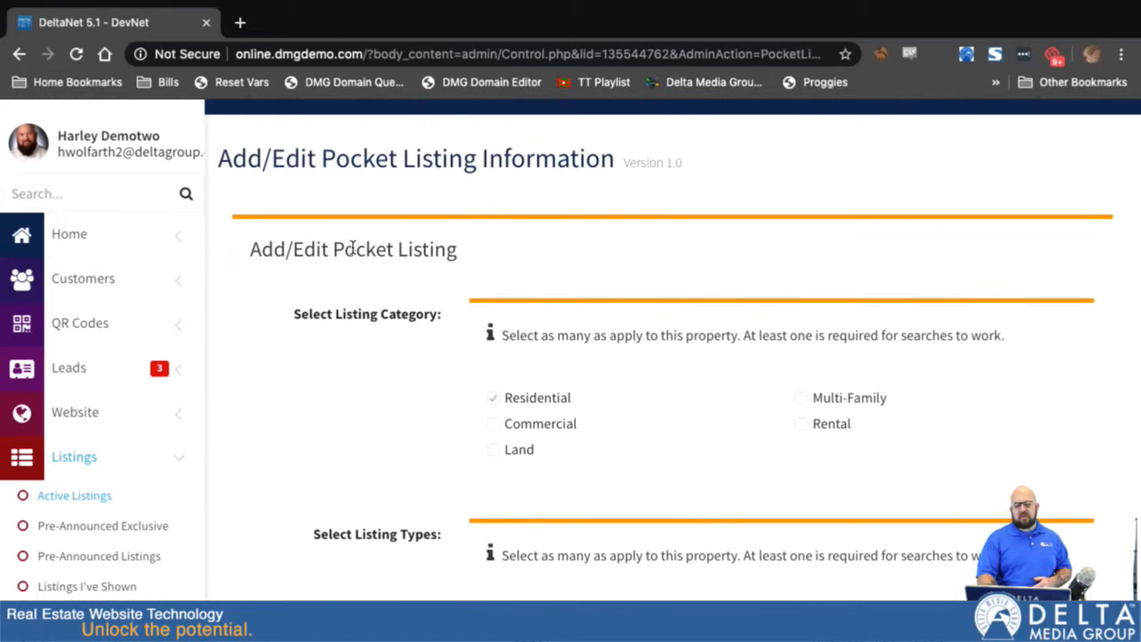
{"action": "scroll", "coordinate": [437, 402], "scroll_direction": "down", "scroll_amount": 6}
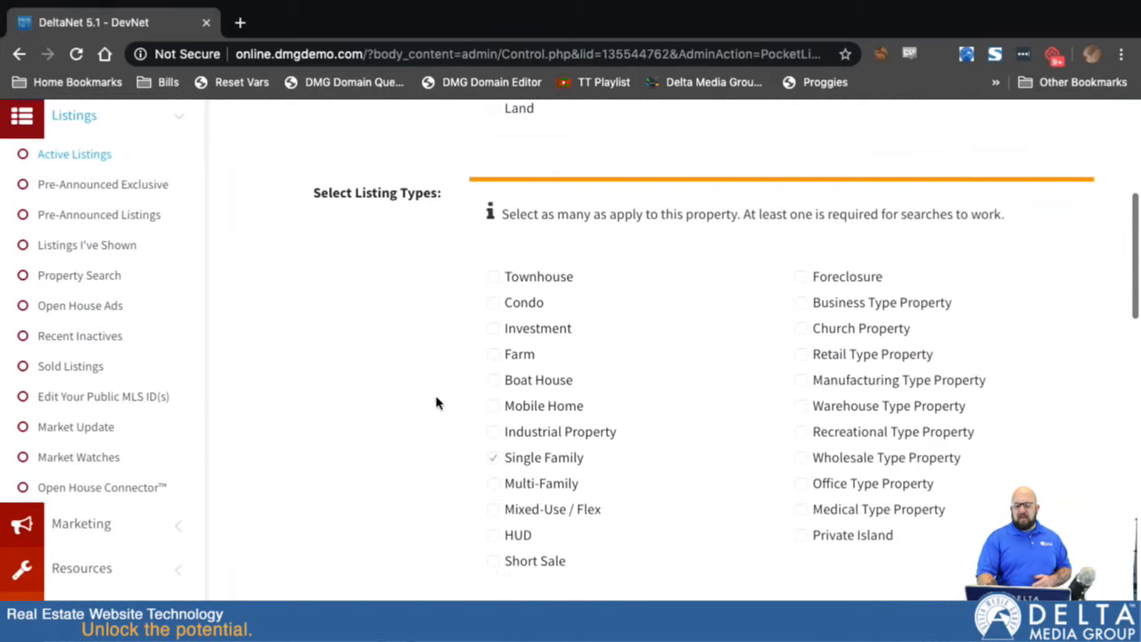
{"action": "scroll", "coordinate": [436, 403], "scroll_direction": "down", "scroll_amount": 10}
{"action": "scroll", "coordinate": [436, 402], "scroll_direction": "down", "scroll_amount": 13}
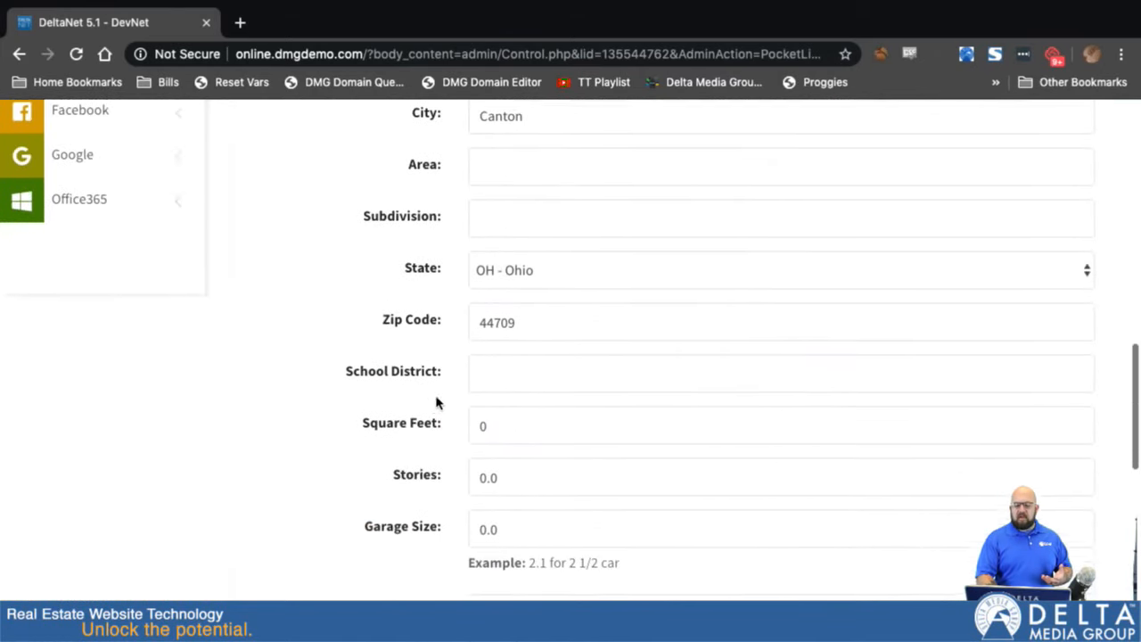
{"action": "scroll", "coordinate": [436, 402], "scroll_direction": "down", "scroll_amount": 1}
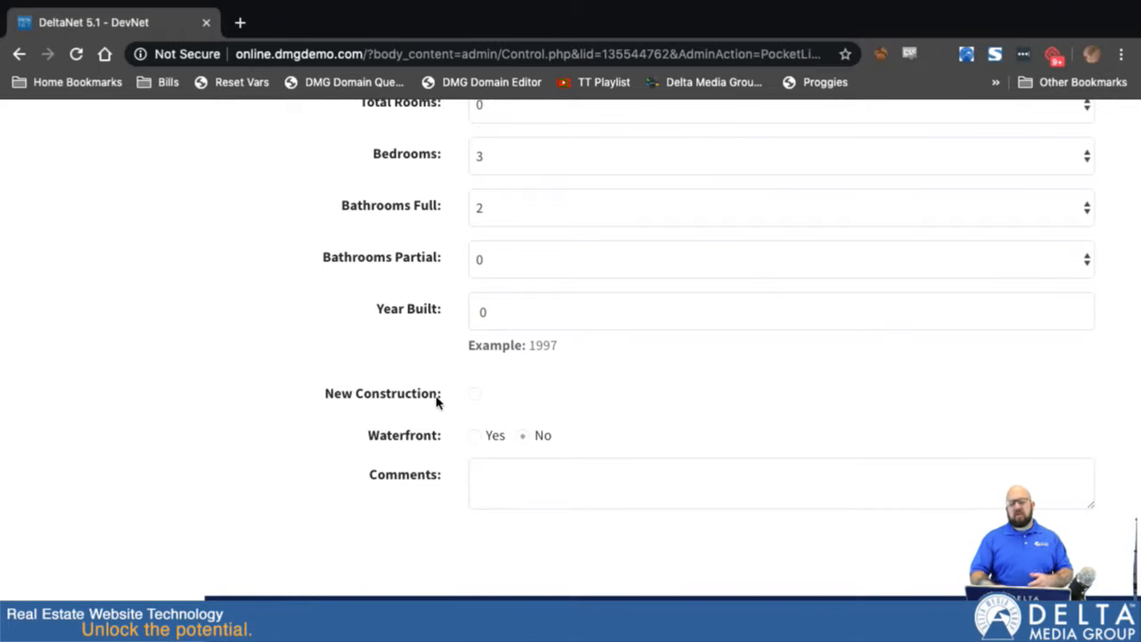
{"action": "scroll", "coordinate": [436, 402], "scroll_direction": "up", "scroll_amount": 20}
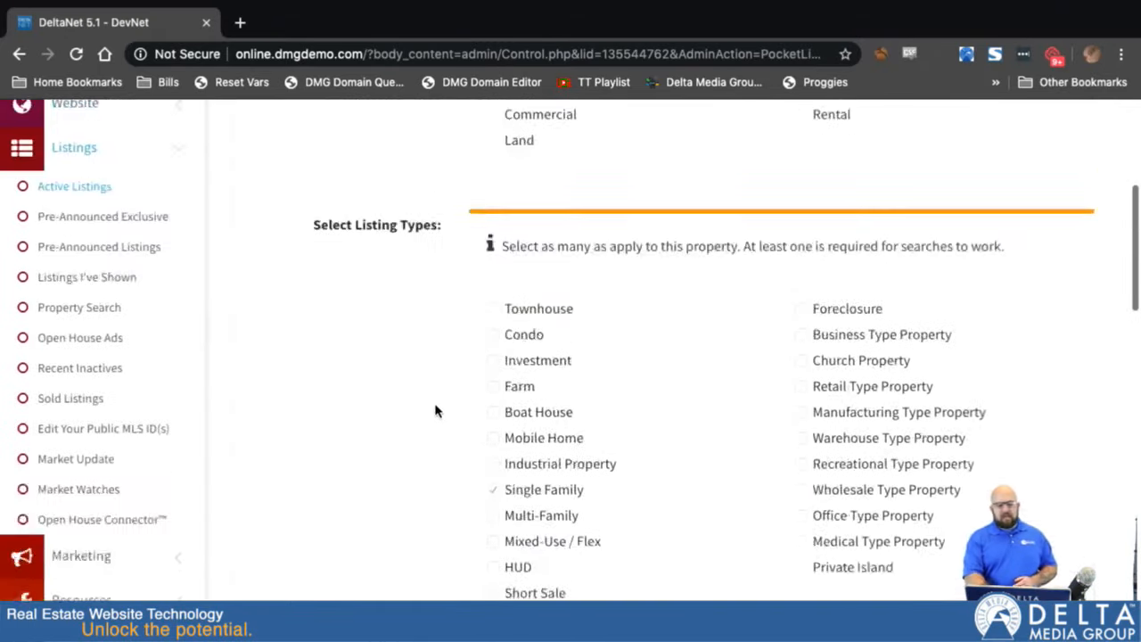
{"action": "scroll", "coordinate": [436, 411], "scroll_direction": "up", "scroll_amount": 2}
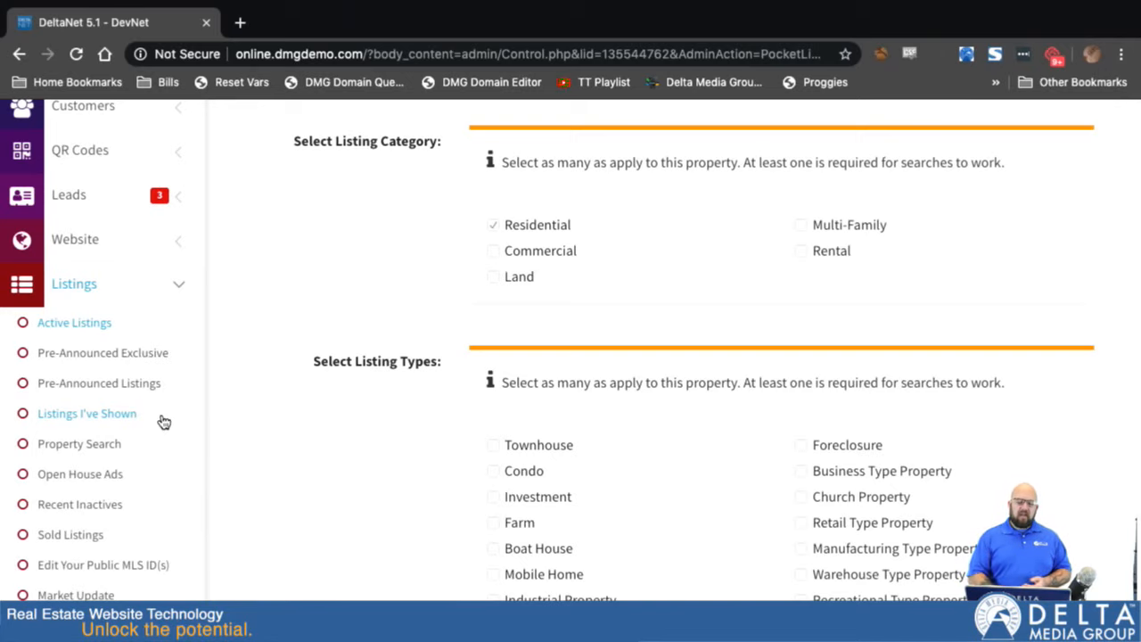
{"action": "scroll", "coordinate": [487, 245], "scroll_direction": "up", "scroll_amount": 3}
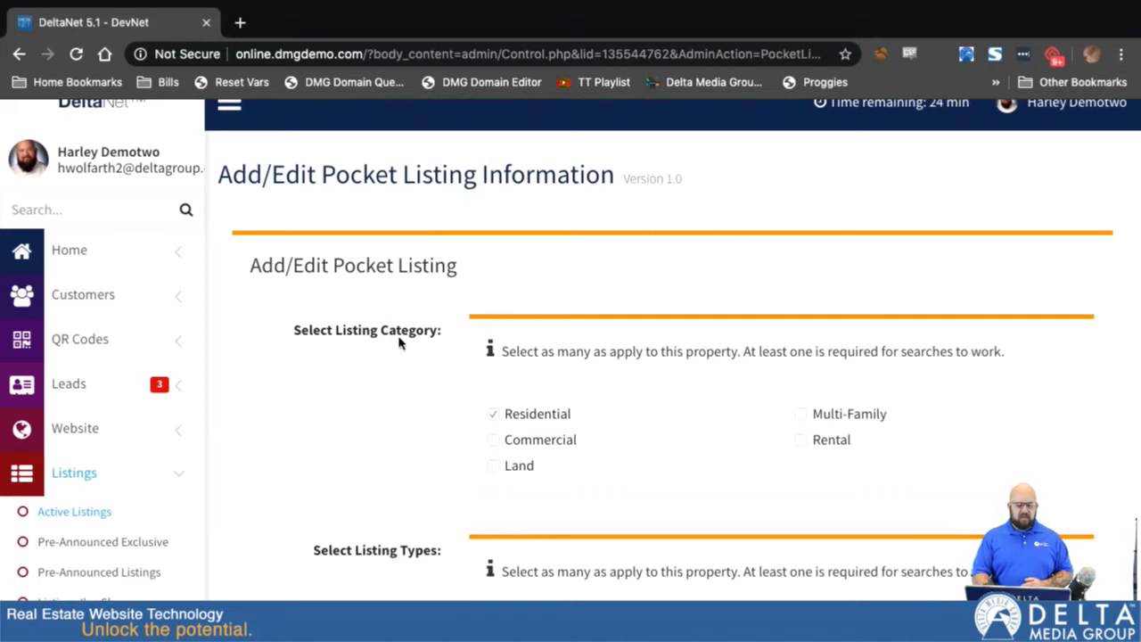
{"action": "scroll", "coordinate": [398, 435], "scroll_direction": "down", "scroll_amount": 1}
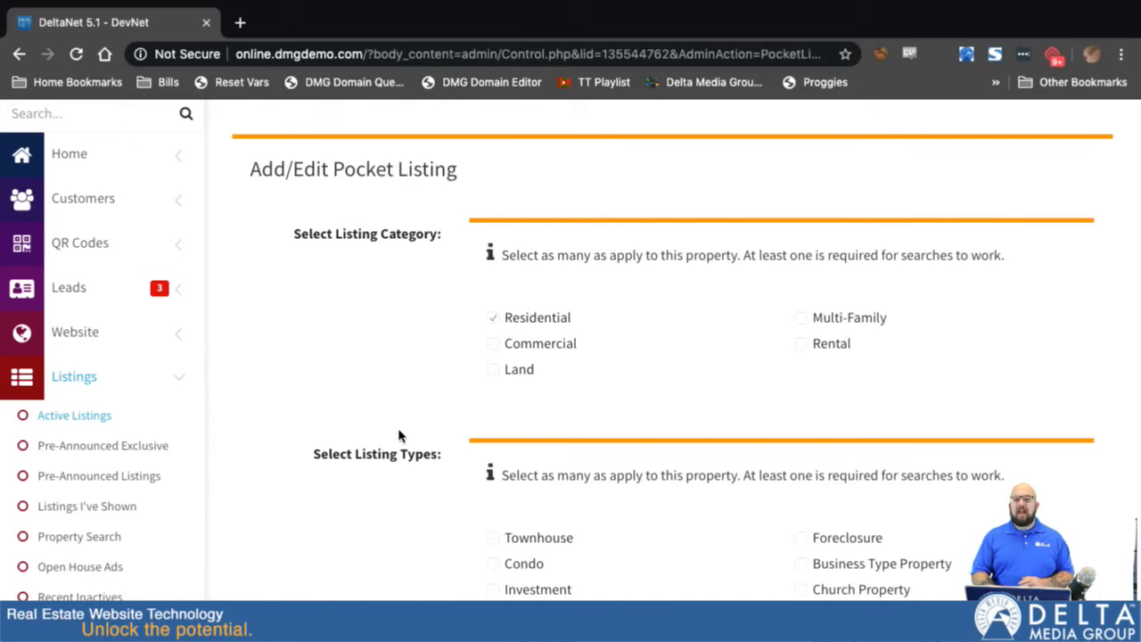
{"action": "scroll", "coordinate": [399, 435], "scroll_direction": "up", "scroll_amount": 2}
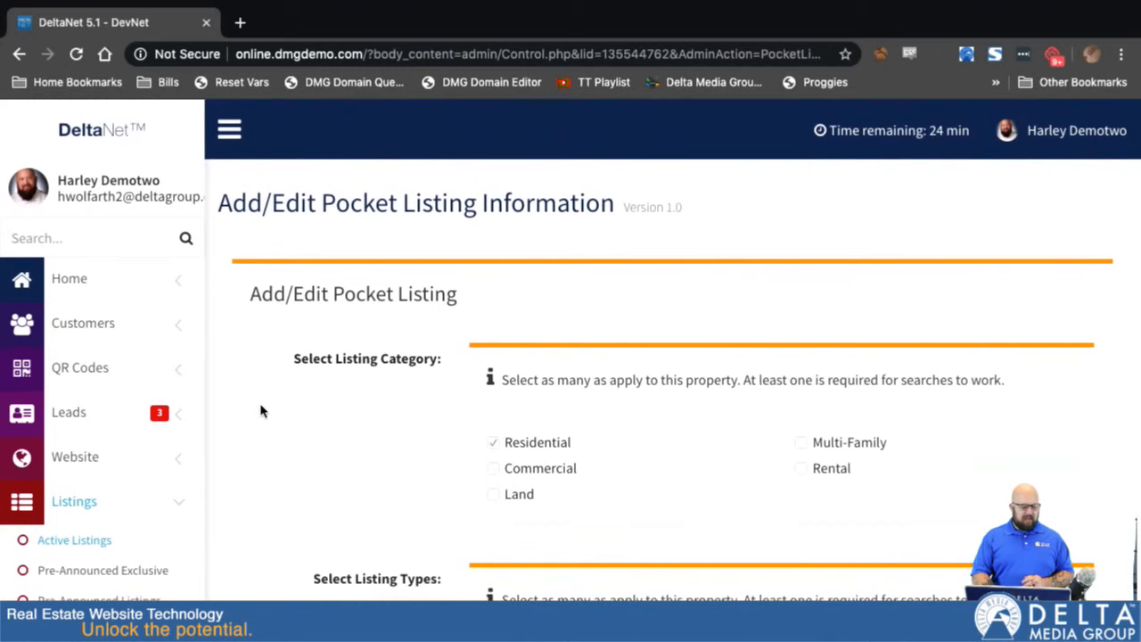
- Return to the overview of pre-announced listings to review its entries, and switch to the active listings
{"action": "scroll", "coordinate": [250, 442], "scroll_direction": "down", "scroll_amount": 2}
{"action": "left_click", "coordinate": [128, 469]}
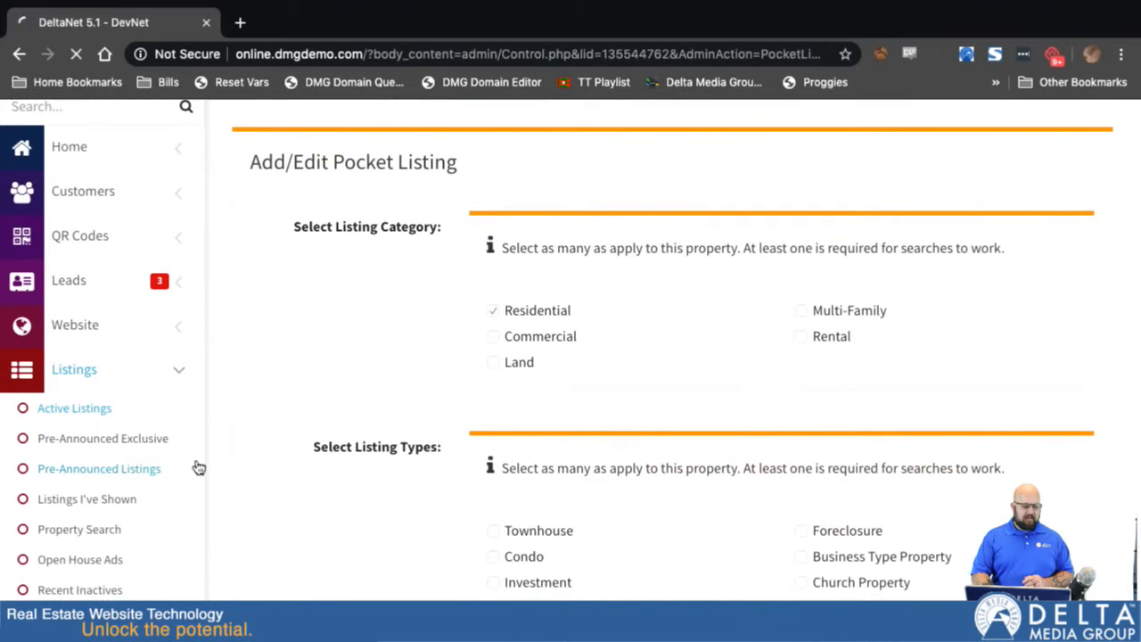
{"action": "scroll", "coordinate": [454, 452], "scroll_direction": "down", "scroll_amount": 3}
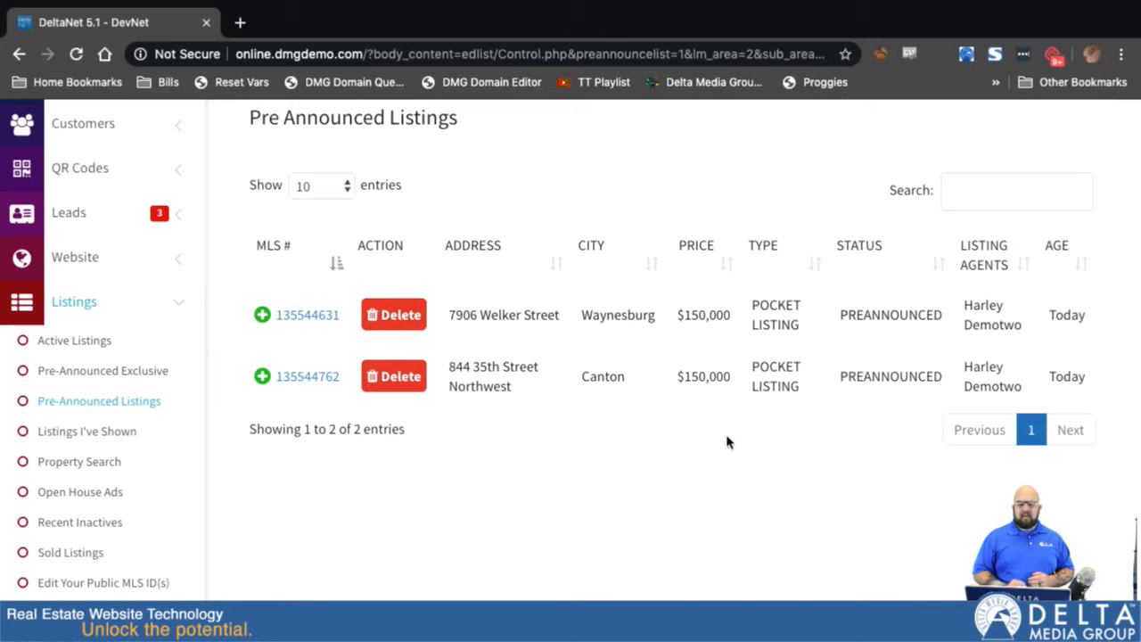
{"action": "scroll", "coordinate": [726, 441], "scroll_direction": "up", "scroll_amount": 5}
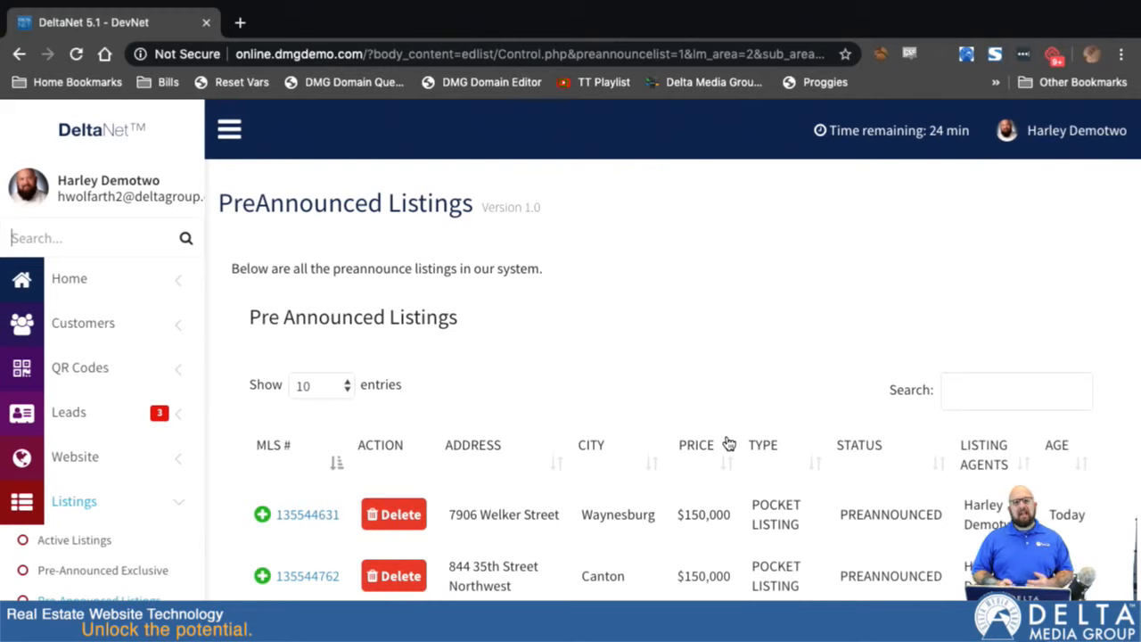
{"action": "left_click", "coordinate": [67, 542]}
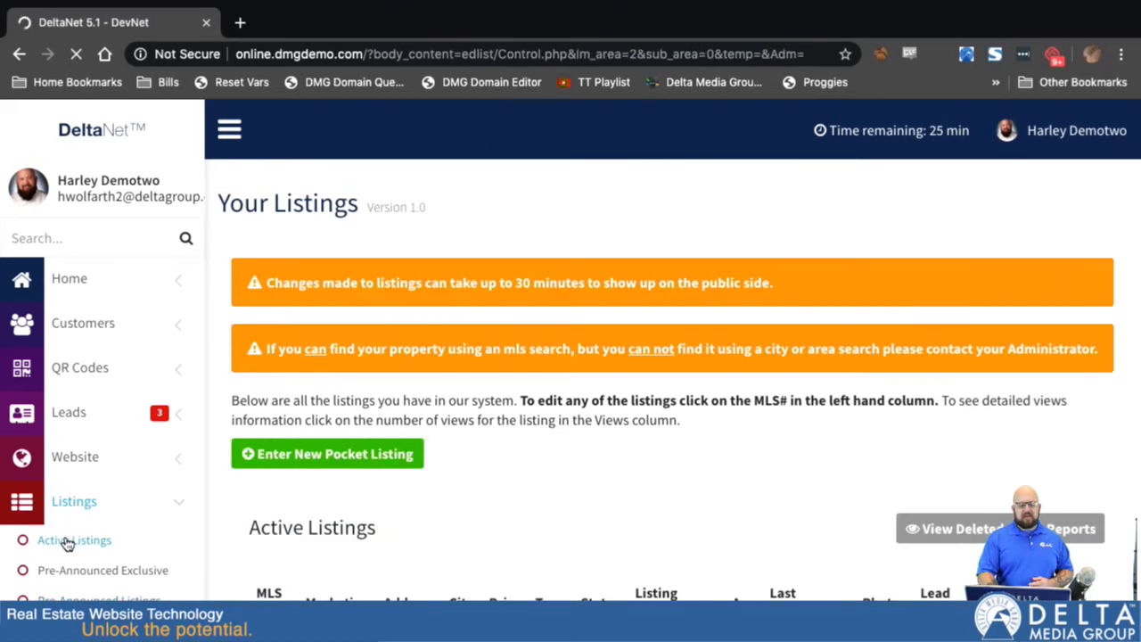